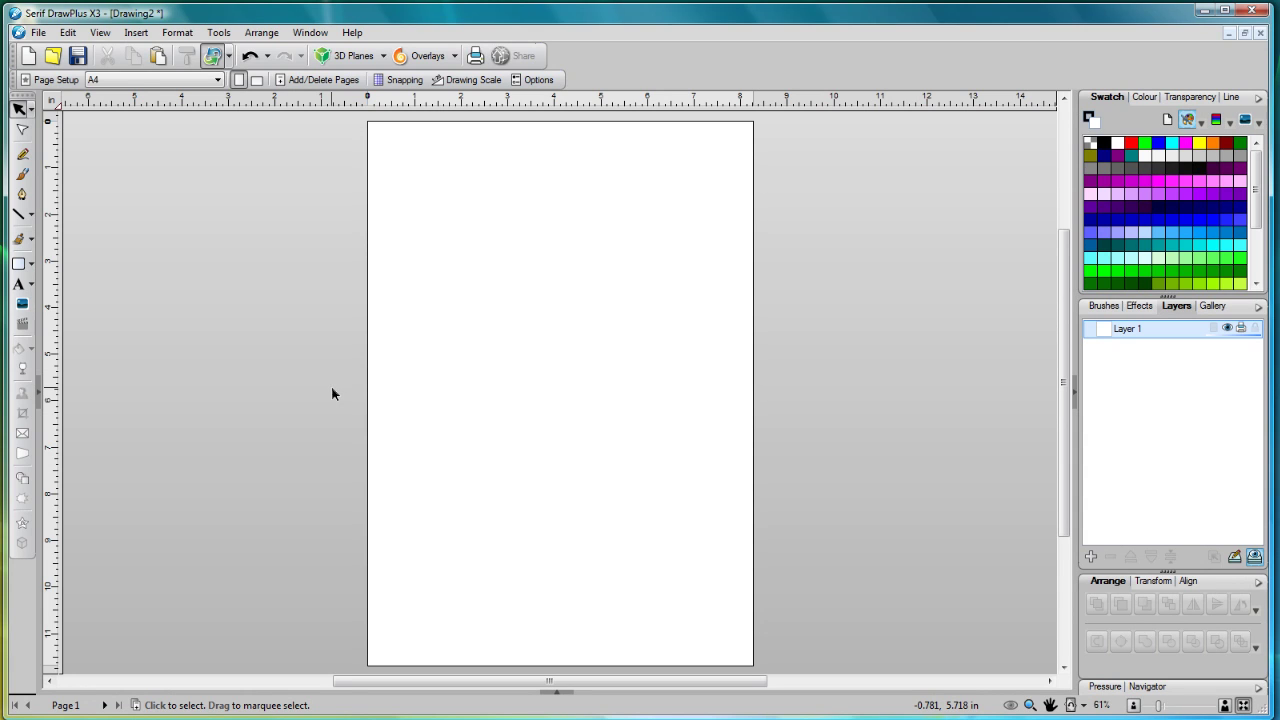
- With Quick Ellipse, draw a wide head ellipse and a narrow upright ear ellipse at its upper left
left_click(32, 265)
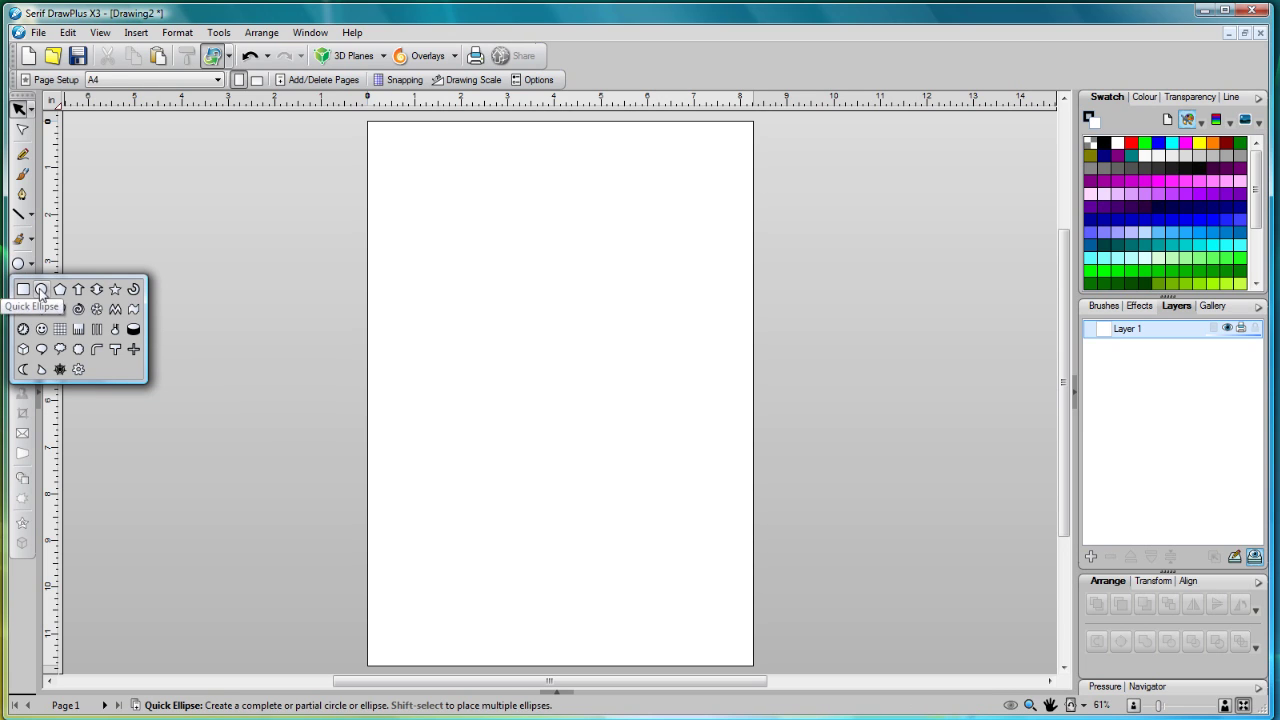
left_click(41, 289)
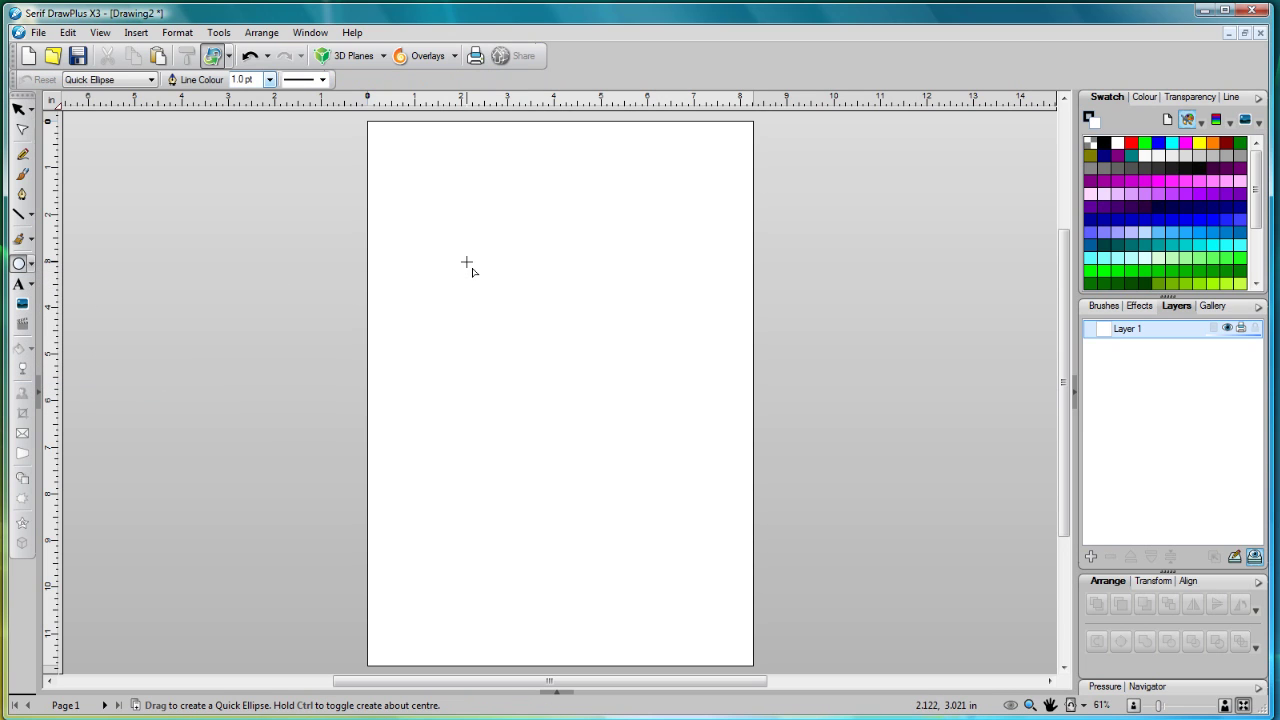
left_click_drag(466, 262, 633, 338)
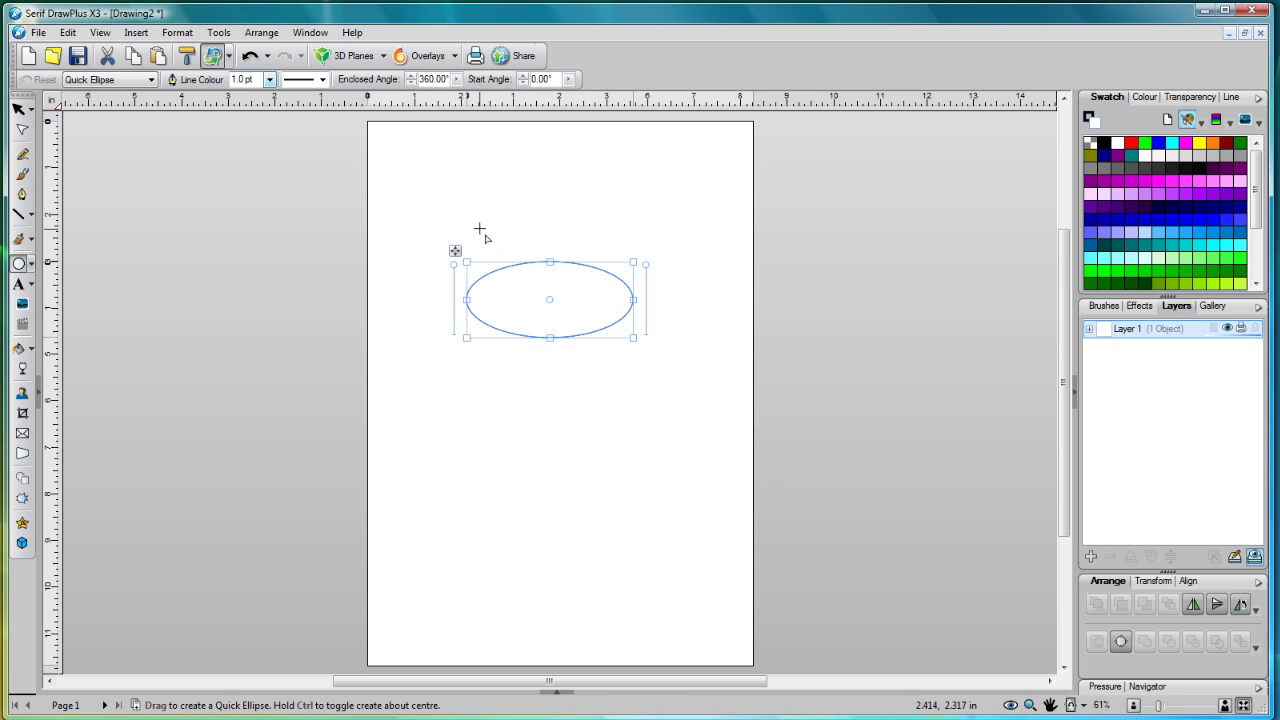
left_click_drag(480, 226, 505, 292)
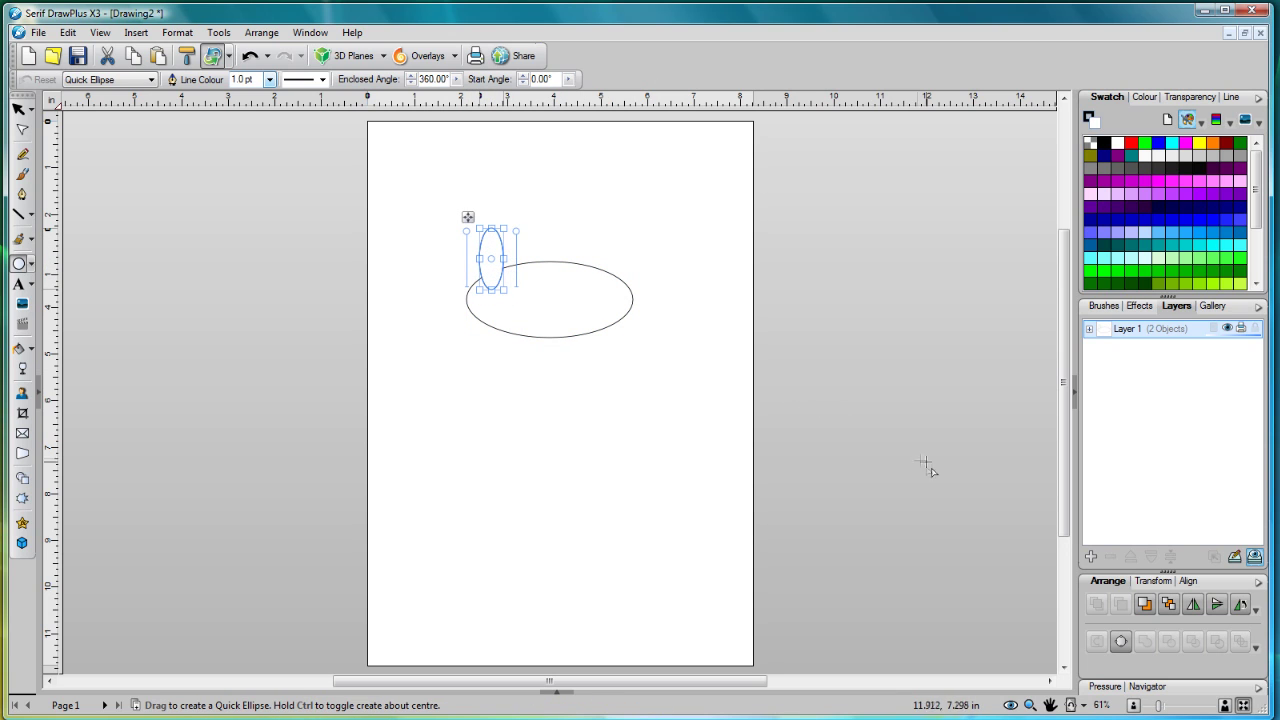
- Rotate the ear ellipse by 45° and move it onto the head's upper-left edge
left_click(1257, 612)
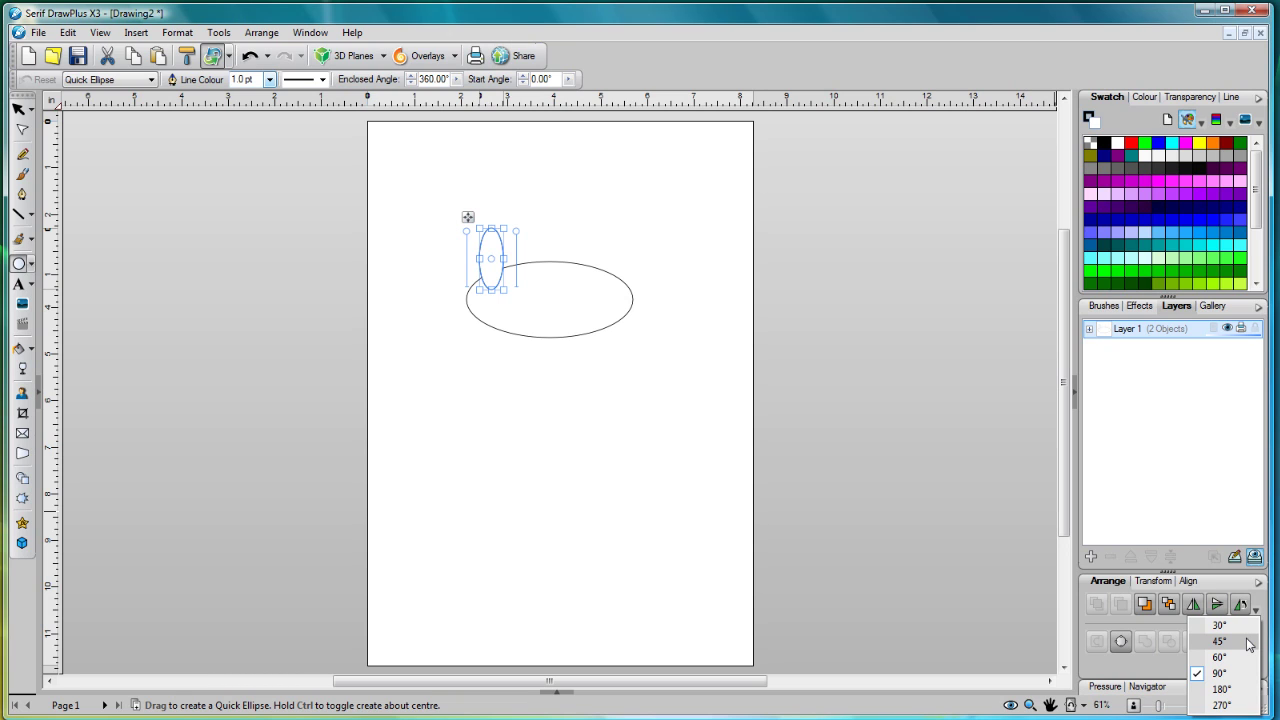
left_click(1248, 645)
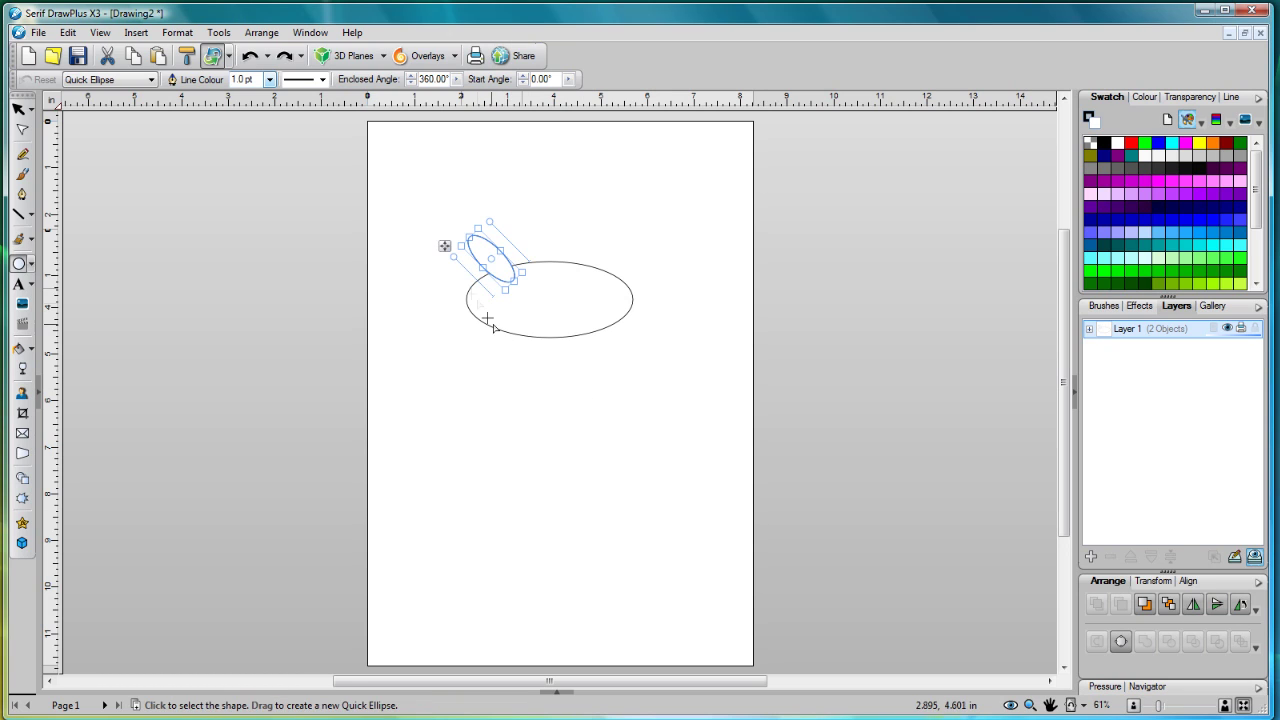
left_click_drag(444, 247, 437, 264)
- Copy and paste the ear, flip the copy horizontally, and place it on the head's upper right
right_click(473, 268)
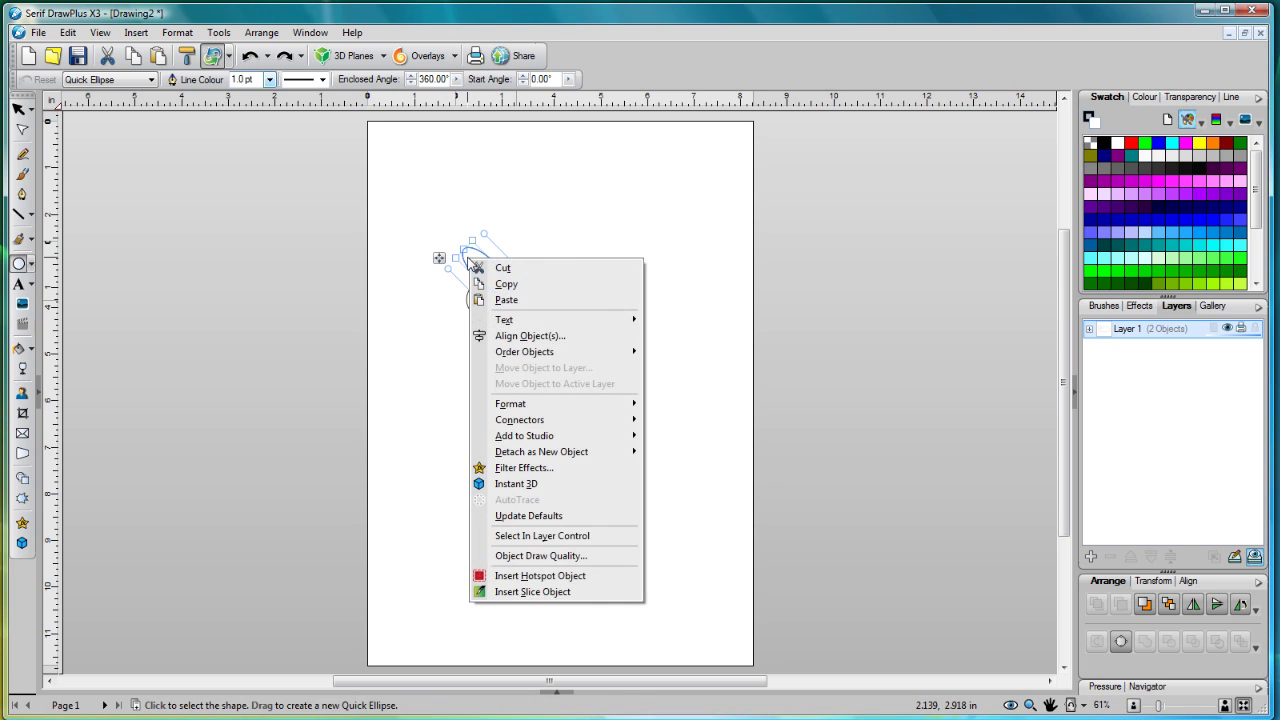
left_click(495, 287)
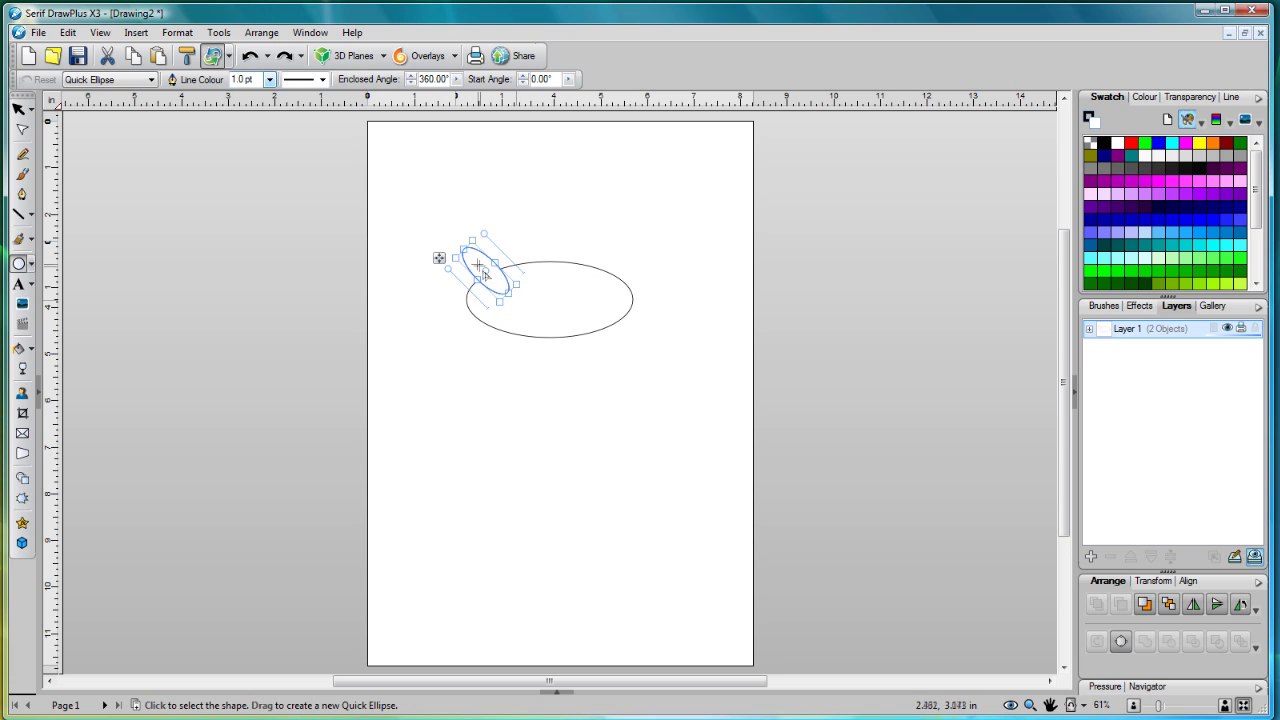
right_click(478, 264)
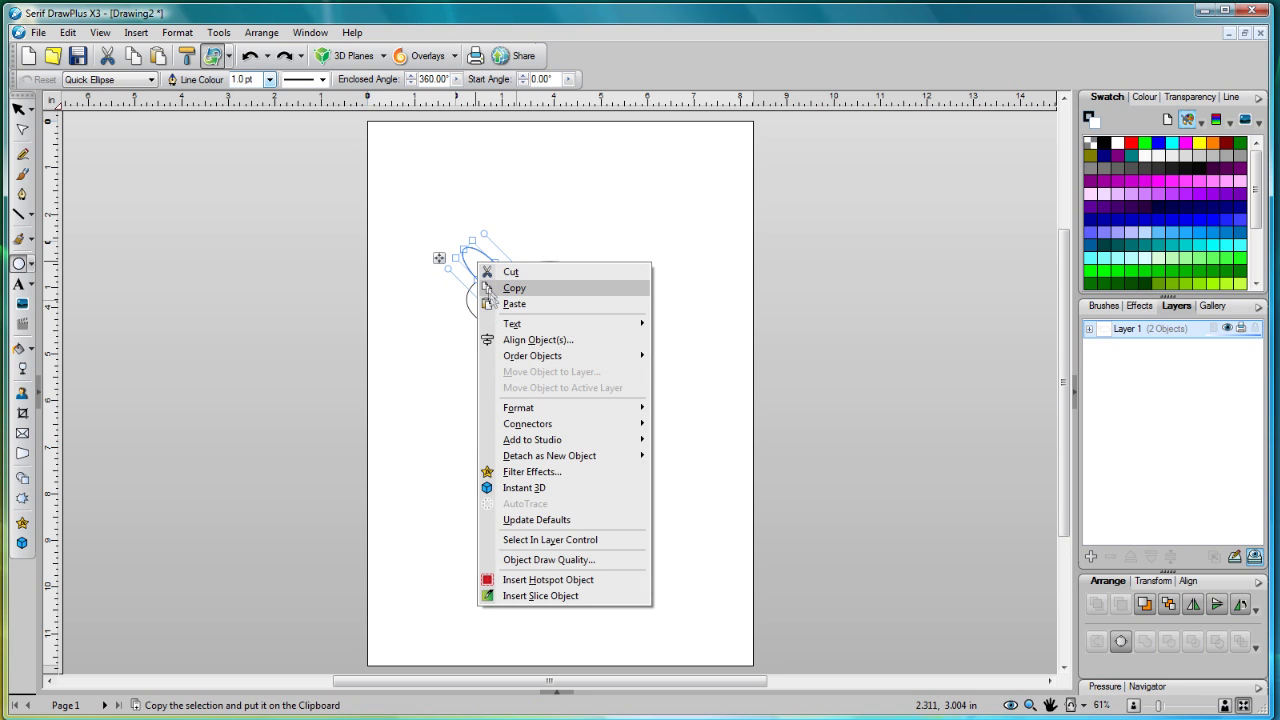
left_click(493, 304)
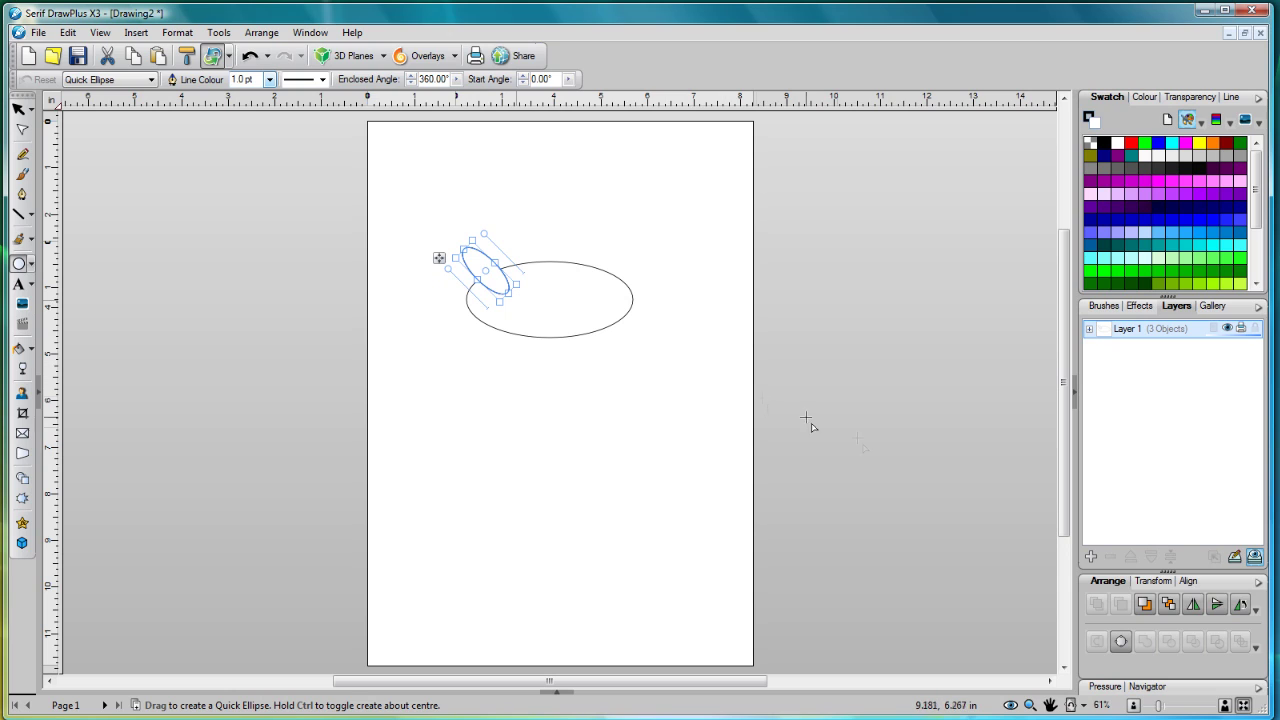
left_click(1194, 606)
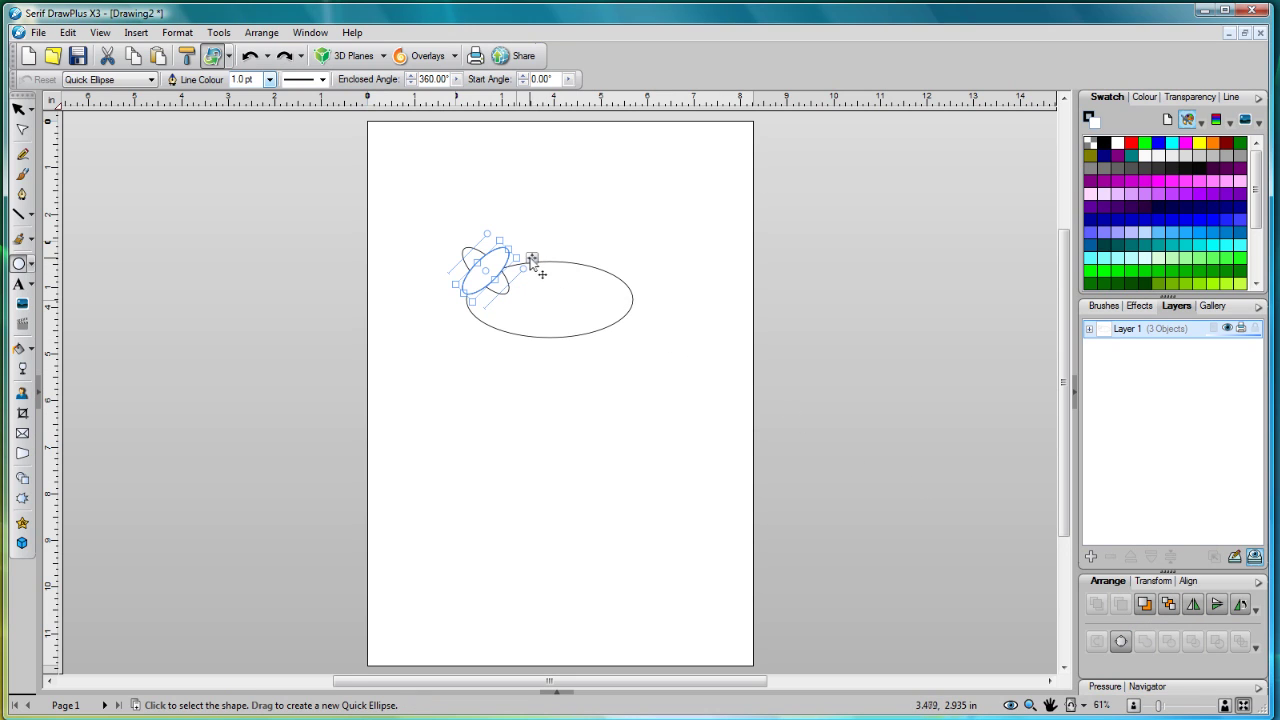
left_click_drag(531, 258, 652, 263)
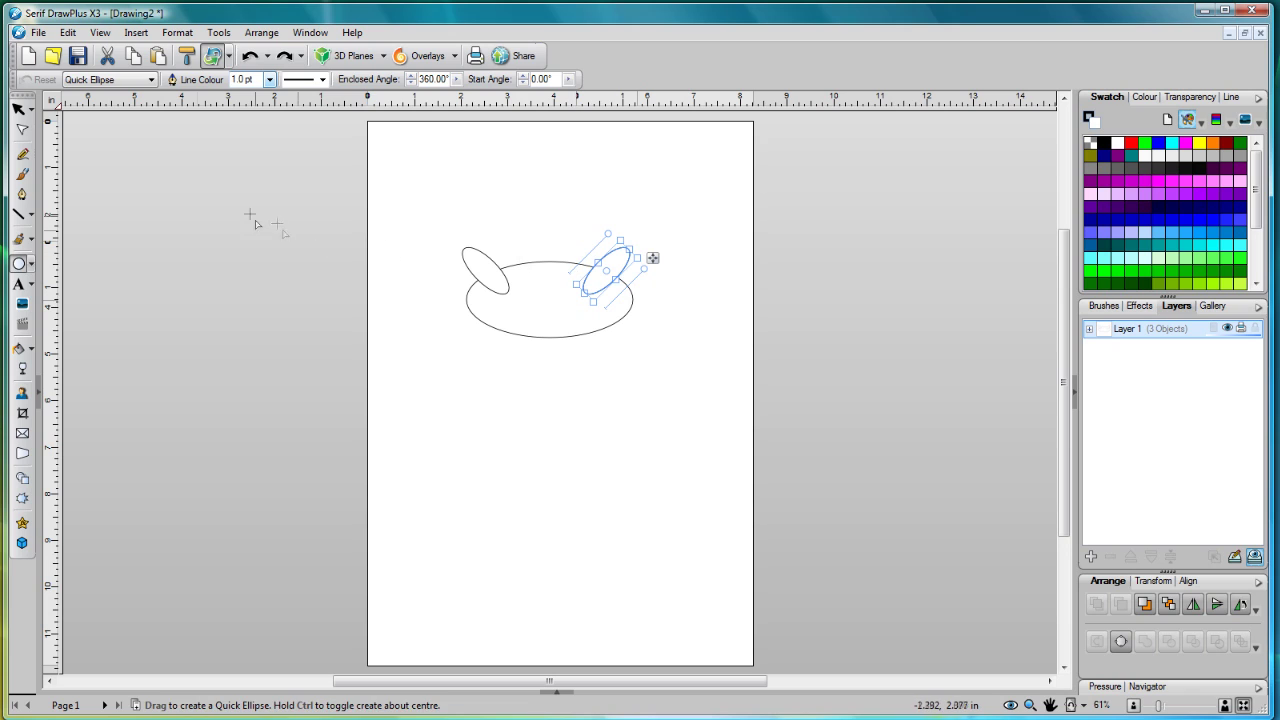
- Select the head and both ear ellipses and merge them with Add into one outline
left_click(19, 110)
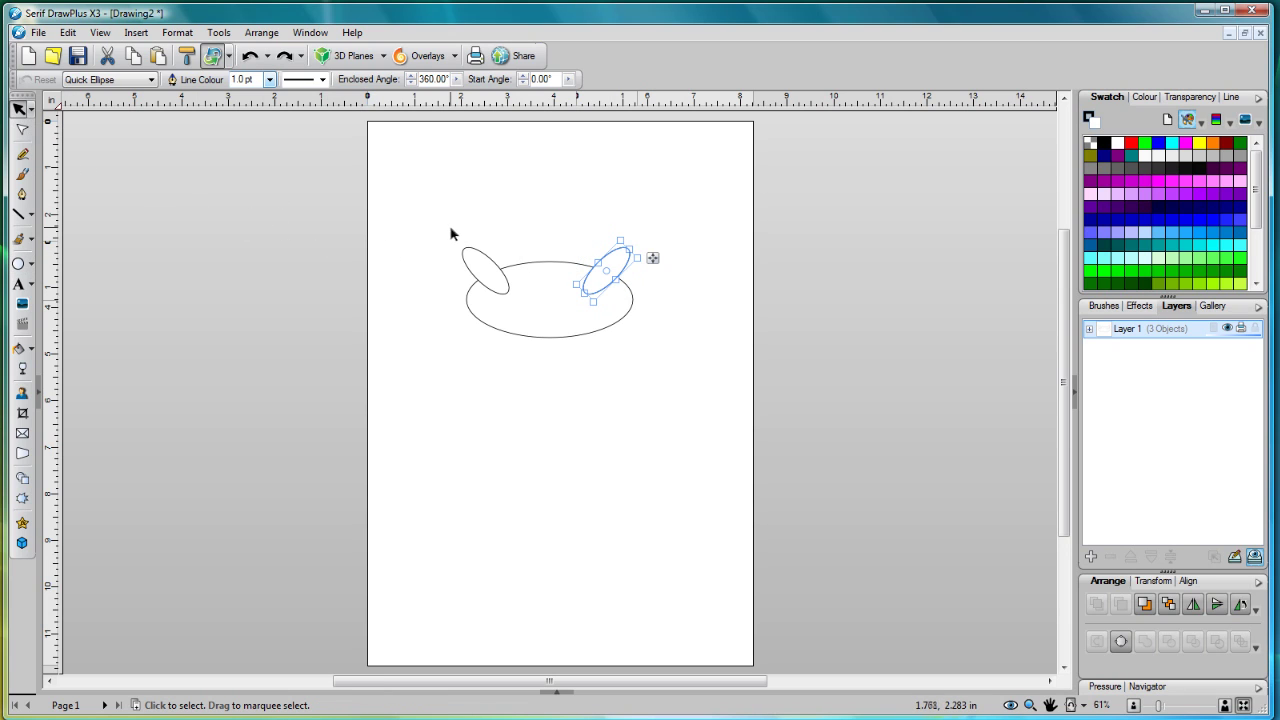
left_click_drag(450, 228, 675, 381)
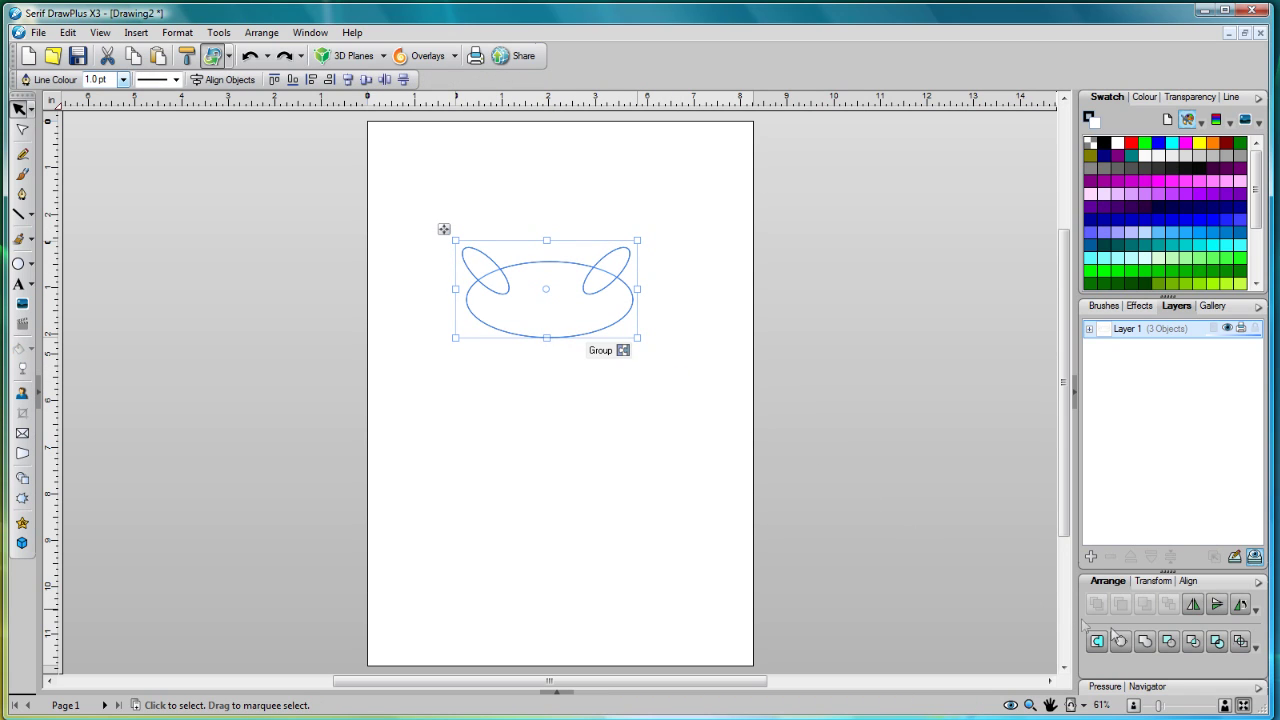
left_click(1143, 646)
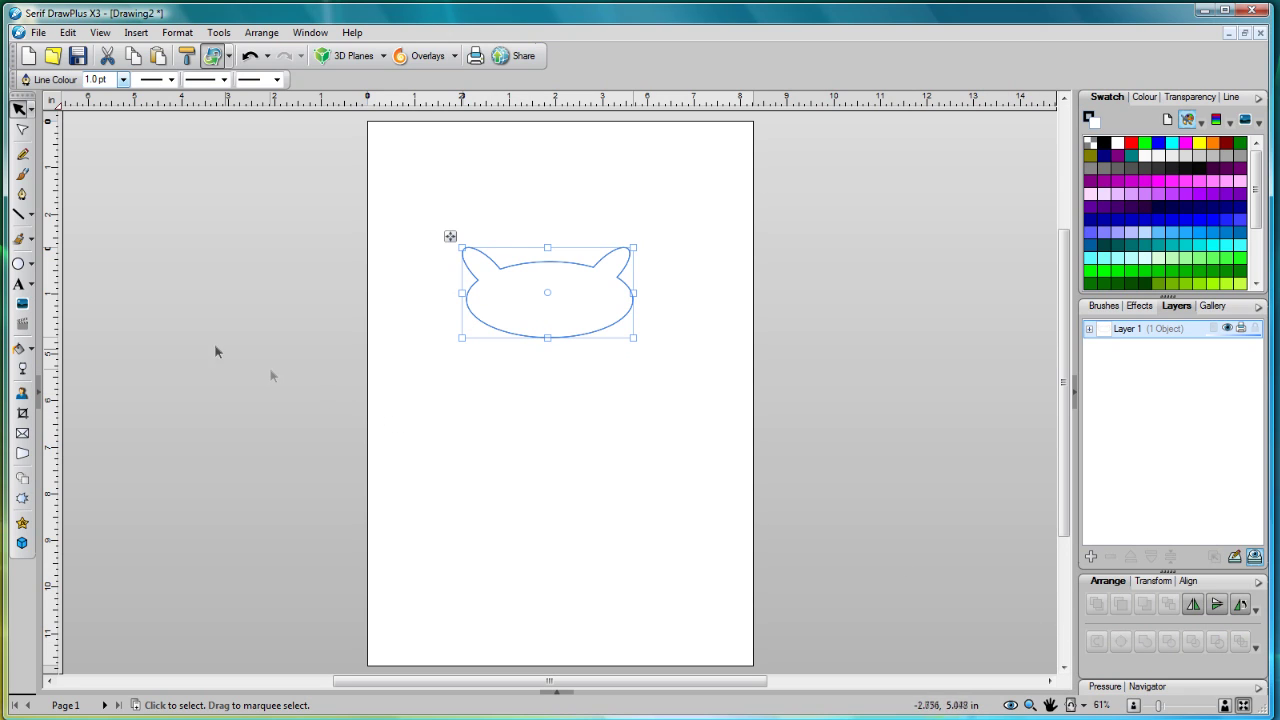
- Draw a roughly 2.594 × 1.821 in rectangle below the head and convert it to curves
left_click(31, 264)
left_click(23, 289)
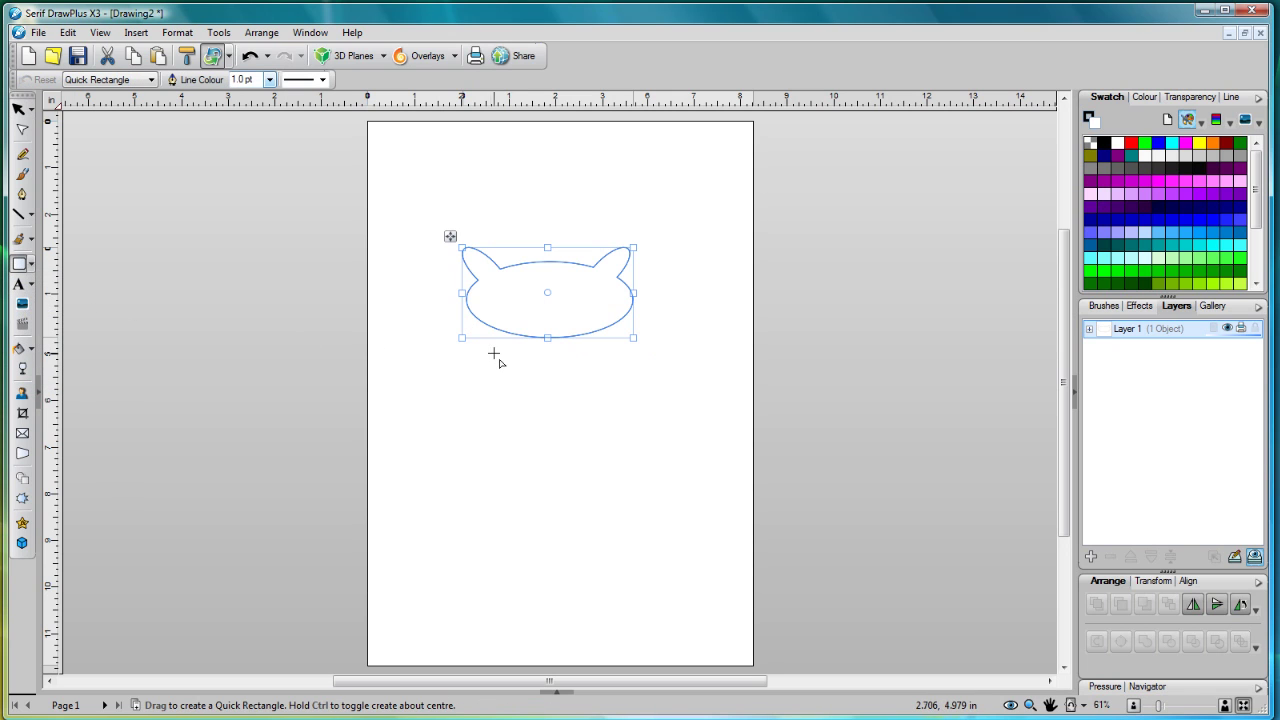
left_click_drag(497, 351, 615, 434)
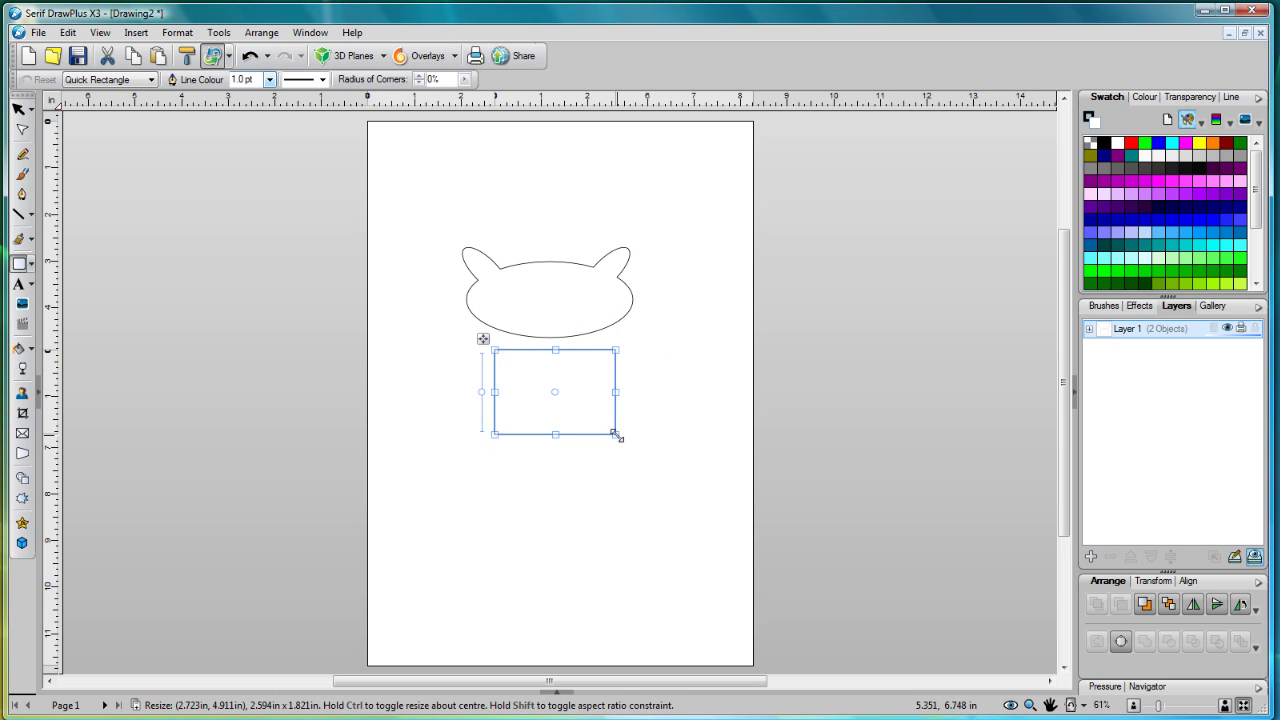
left_click(1121, 642)
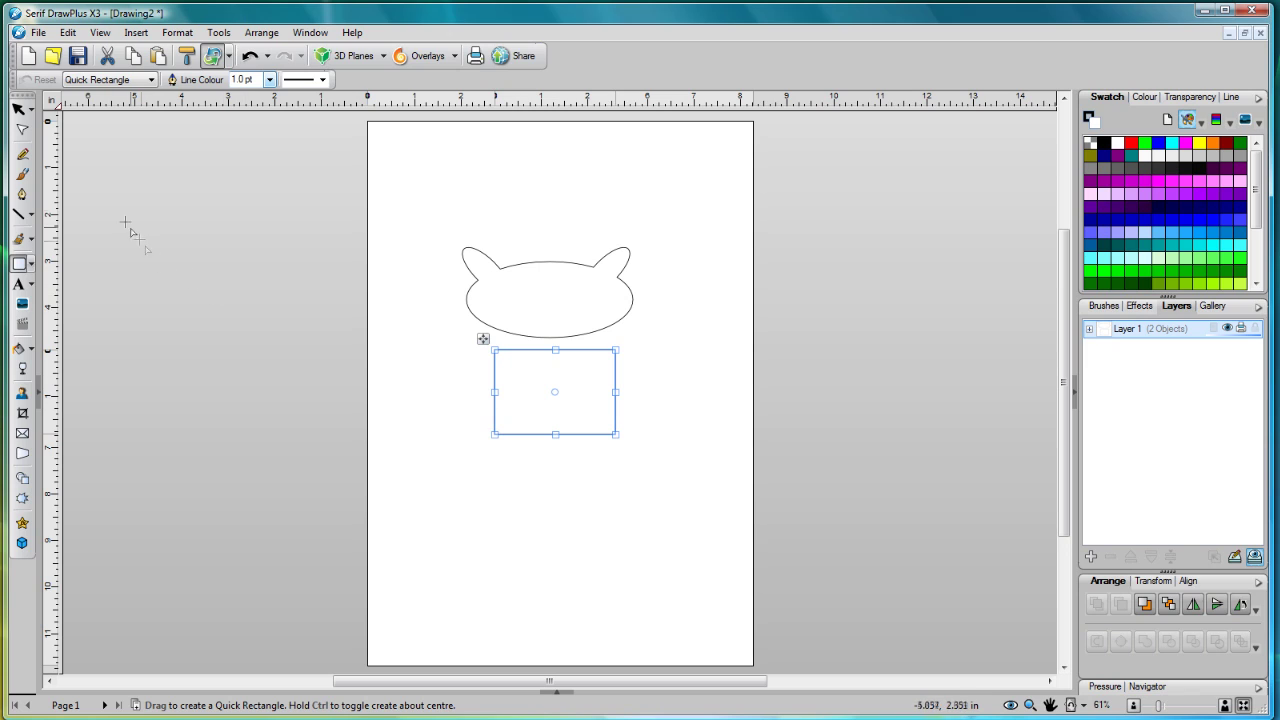
- Smooth all four corner nodes of the rectangle so it becomes a rounded cushion shape
left_click(22, 132)
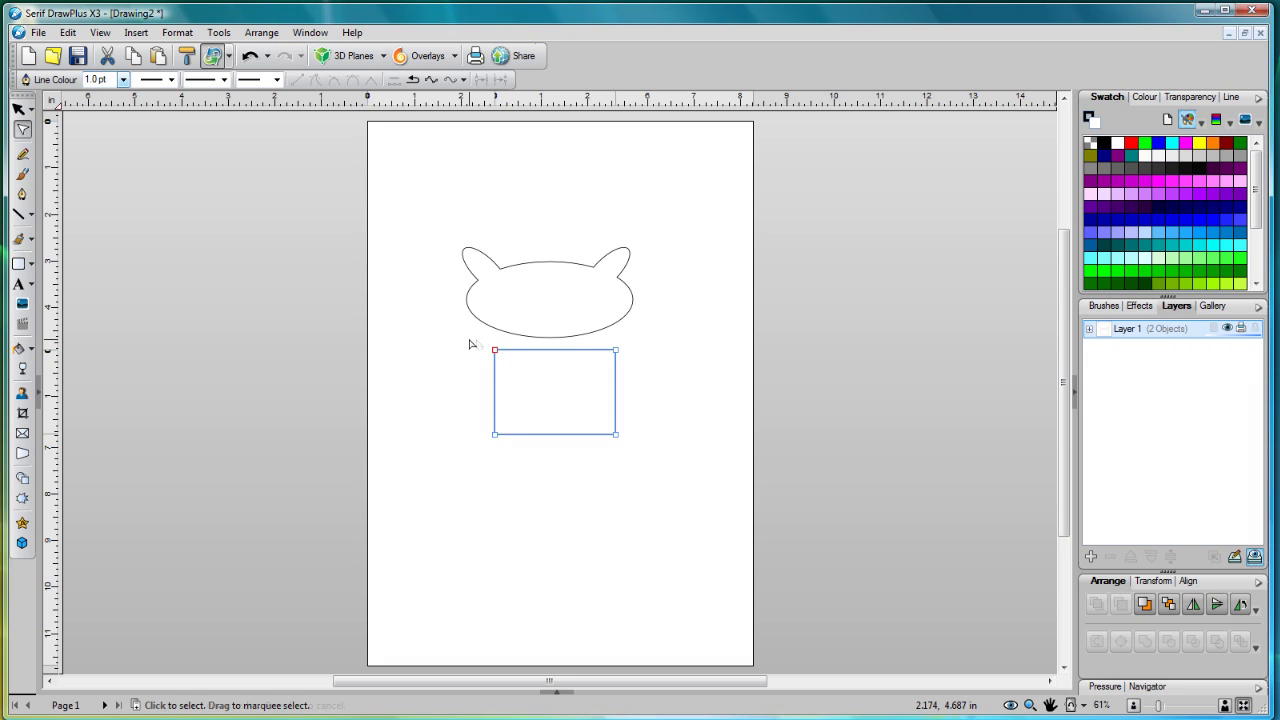
left_click_drag(469, 345, 647, 473)
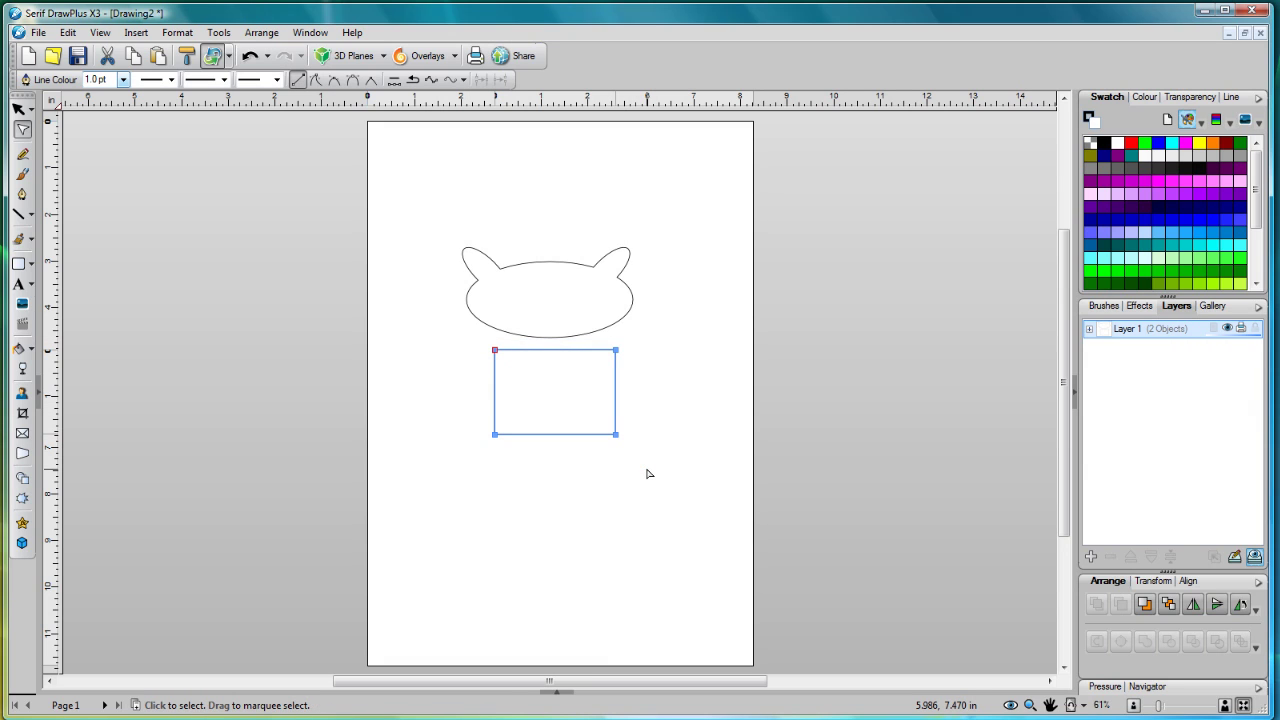
left_click(372, 81)
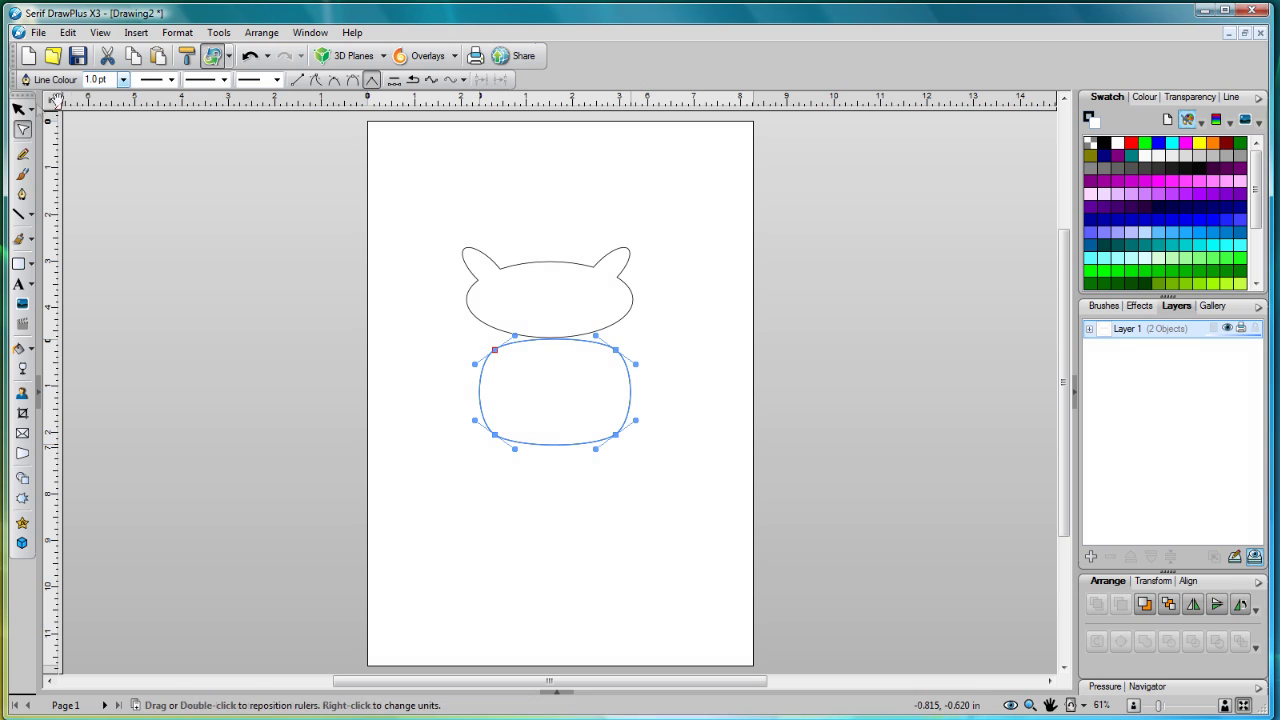
- Paste a copy of the body shape, shrink it, and place it on the body's left as an arm
left_click(19, 108)
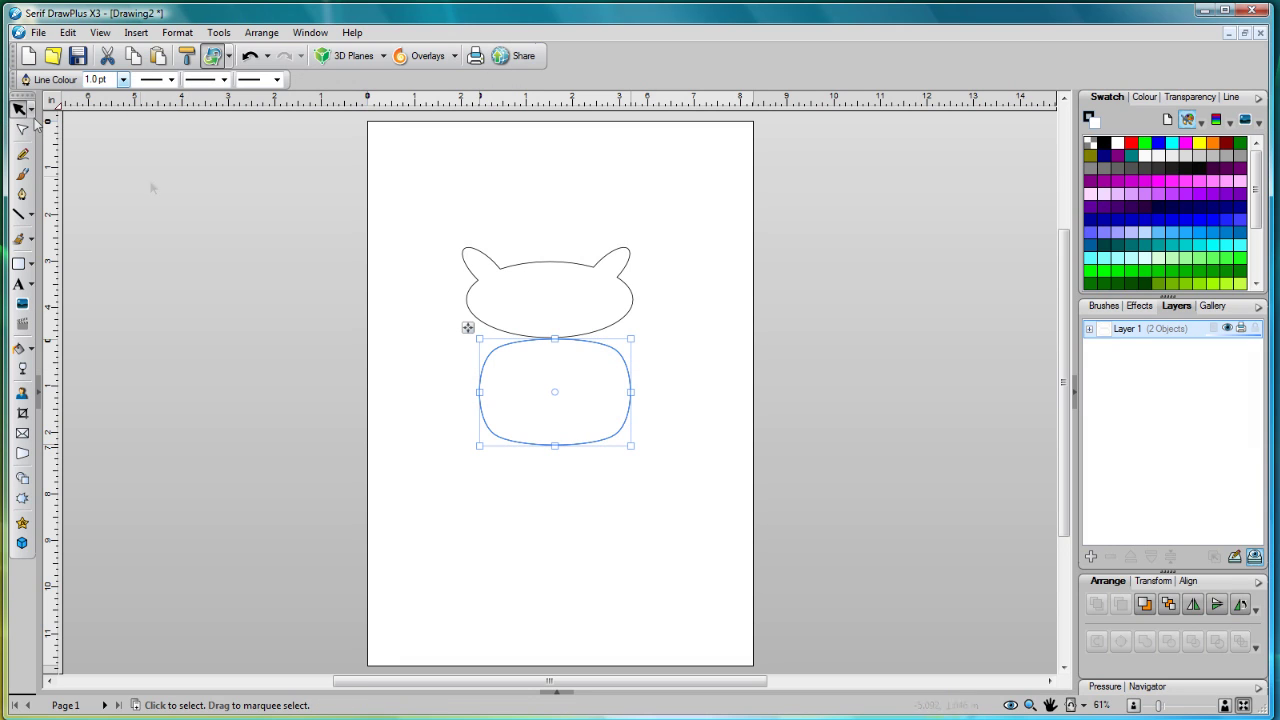
right_click(512, 371)
left_click(524, 382)
right_click(524, 380)
left_click(548, 419)
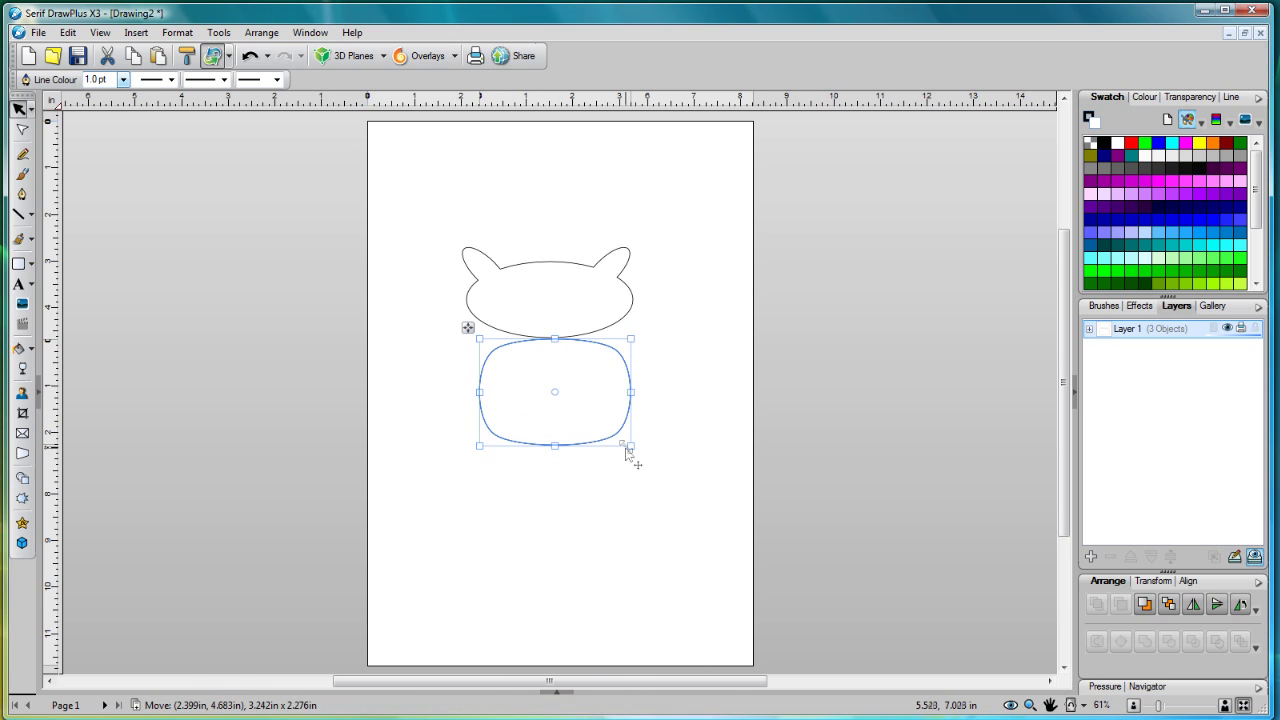
left_click_drag(629, 446, 549, 388)
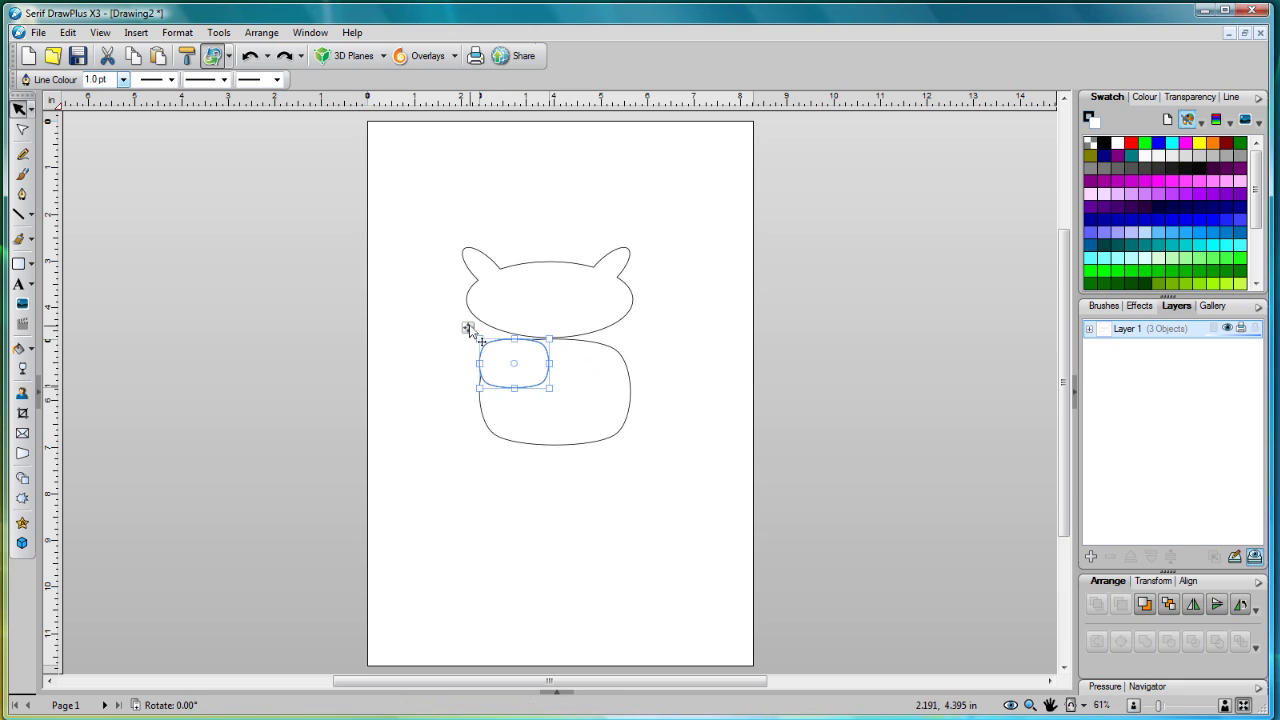
left_click_drag(466, 326, 444, 353)
- Duplicate the left arm and place the copy on the body's right side
right_click(477, 386)
left_click(492, 412)
right_click(502, 389)
left_click(531, 437)
left_click_drag(443, 351, 578, 360)
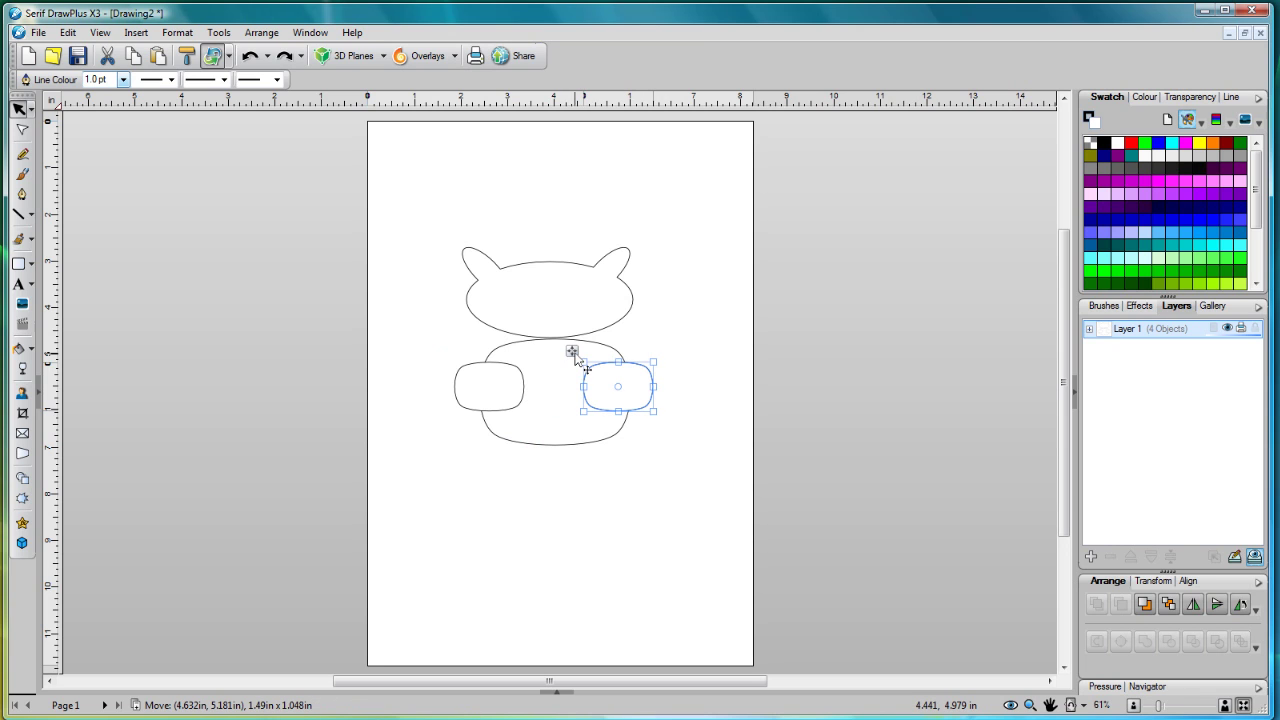
right_click(595, 390)
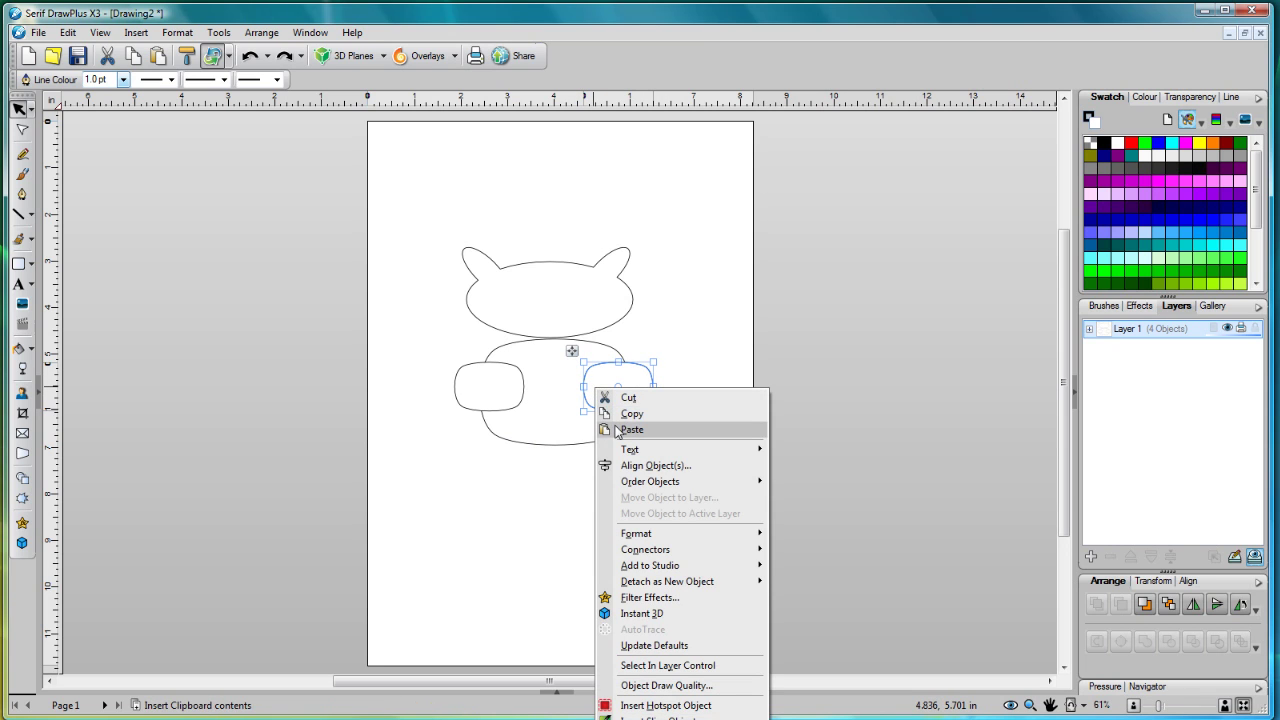
- Paste another arm copy below the body, rotate it 90° and widen it into a leg
left_click(617, 430)
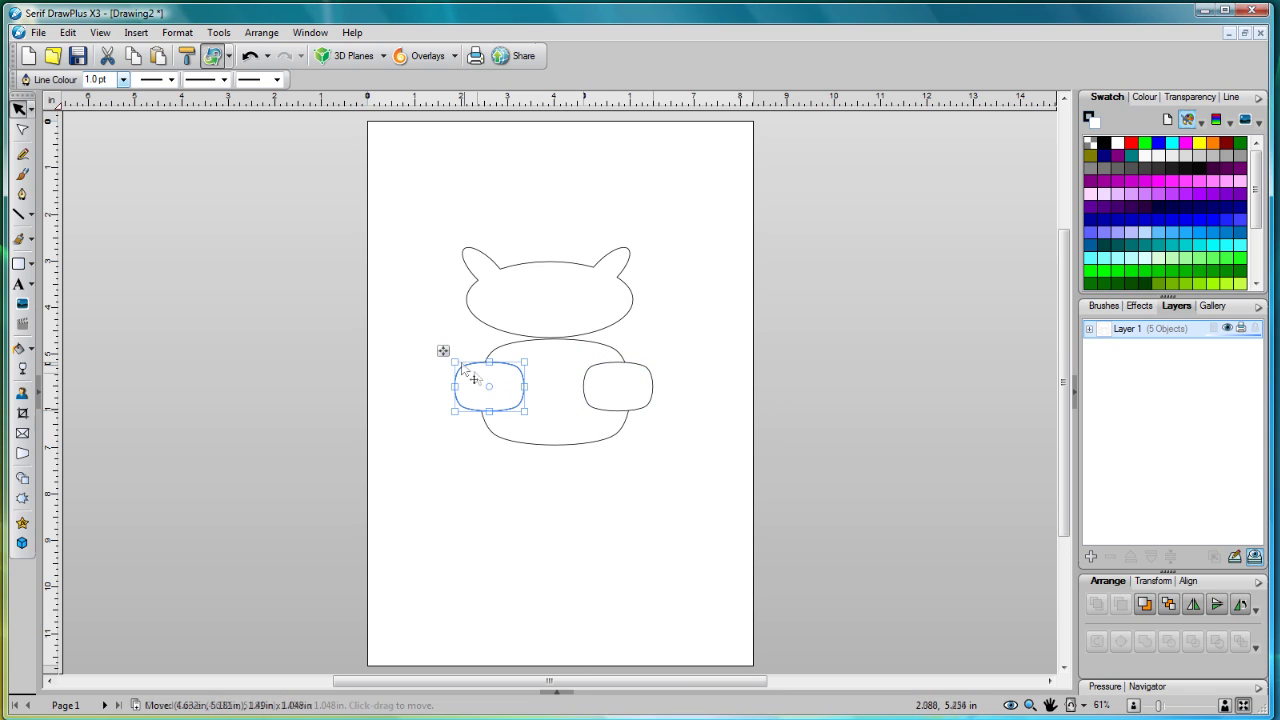
left_click_drag(443, 350, 472, 427)
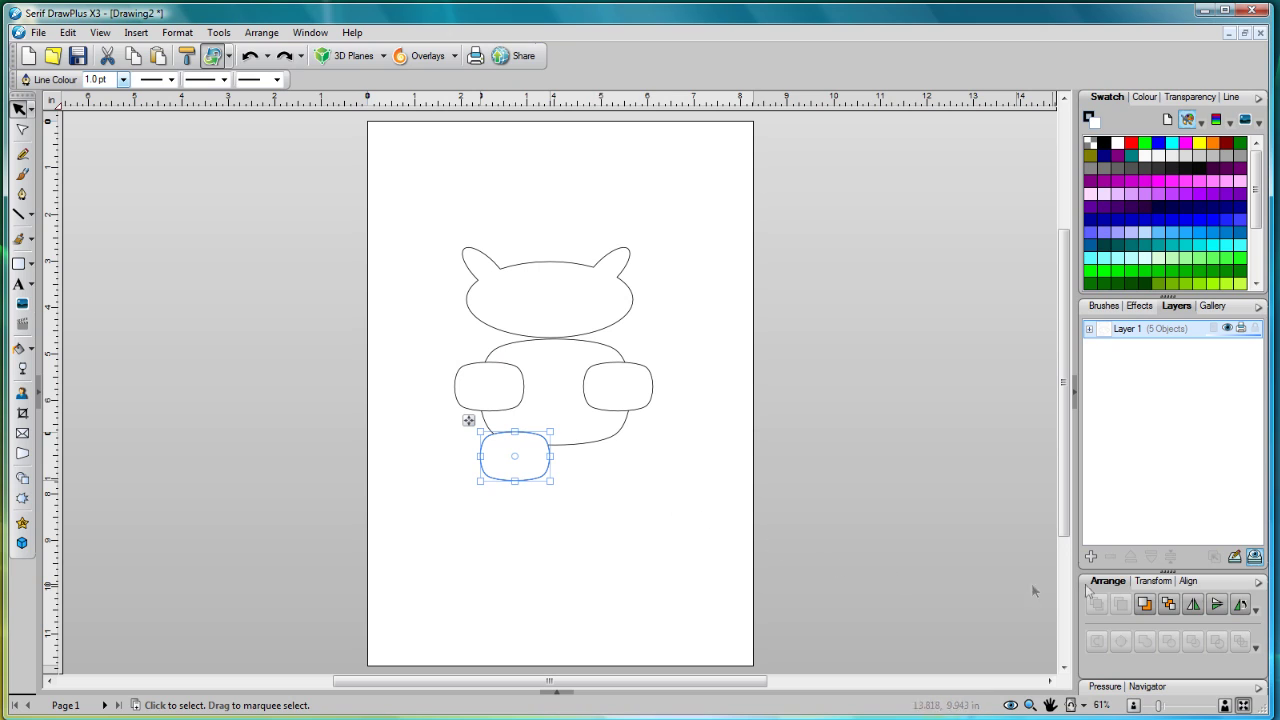
left_click(1256, 610)
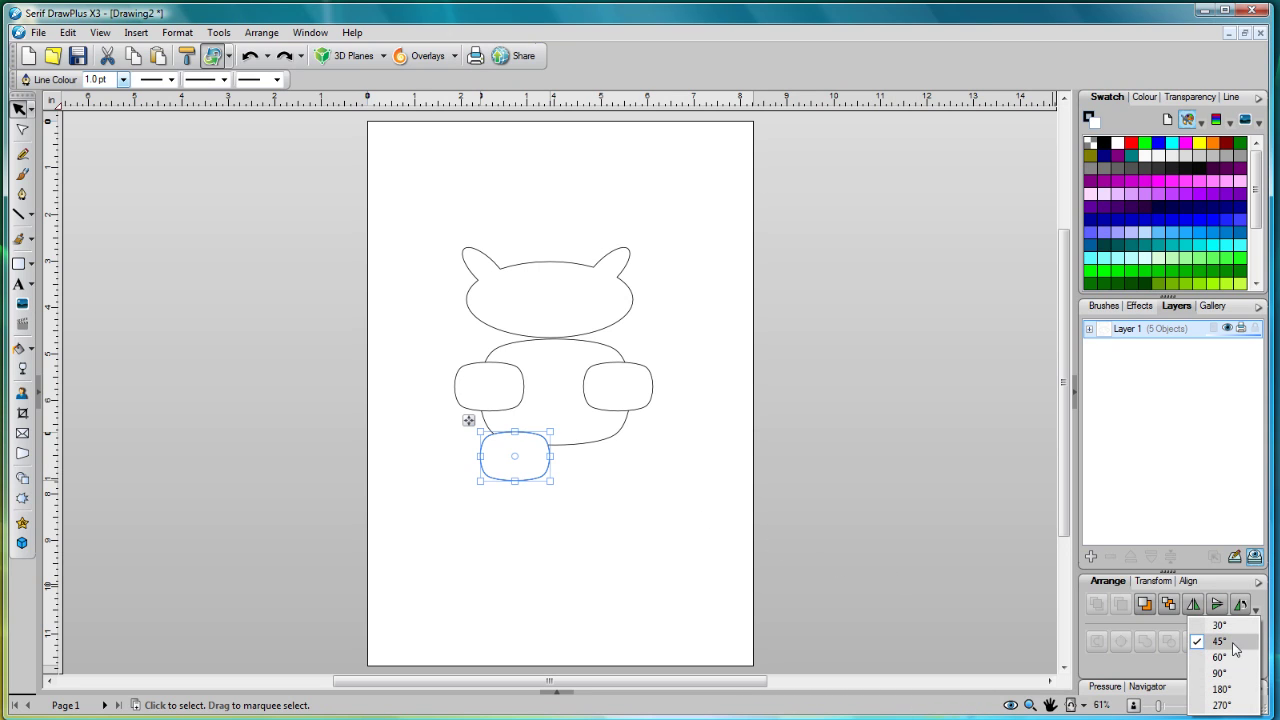
left_click(1220, 673)
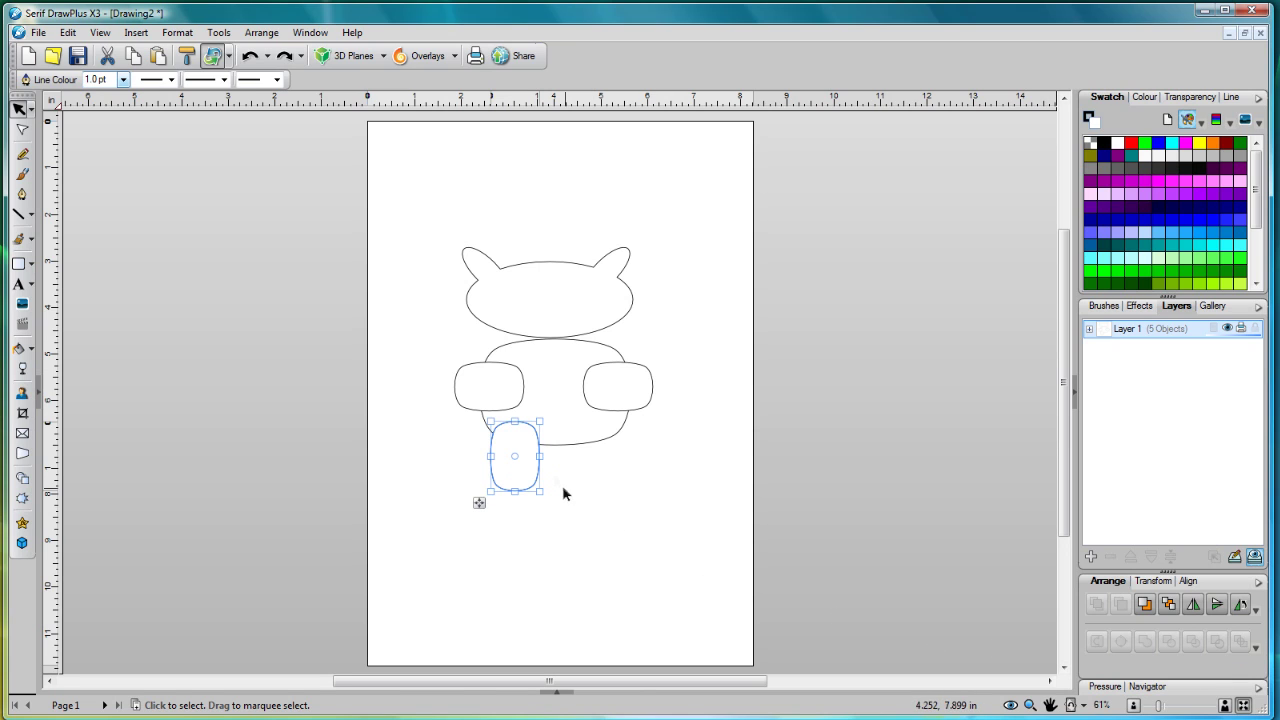
left_click_drag(539, 456, 546, 454)
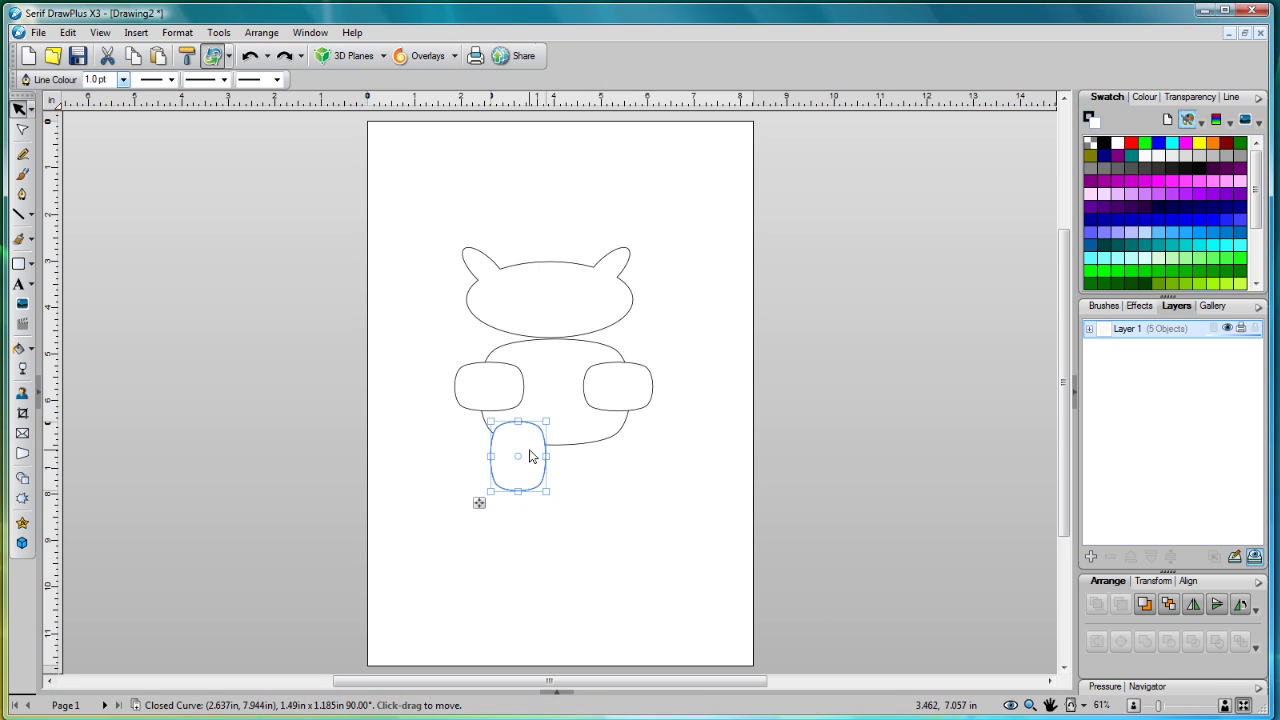
- Duplicate the leg and position both legs side by side beneath the body
right_click(531, 456)
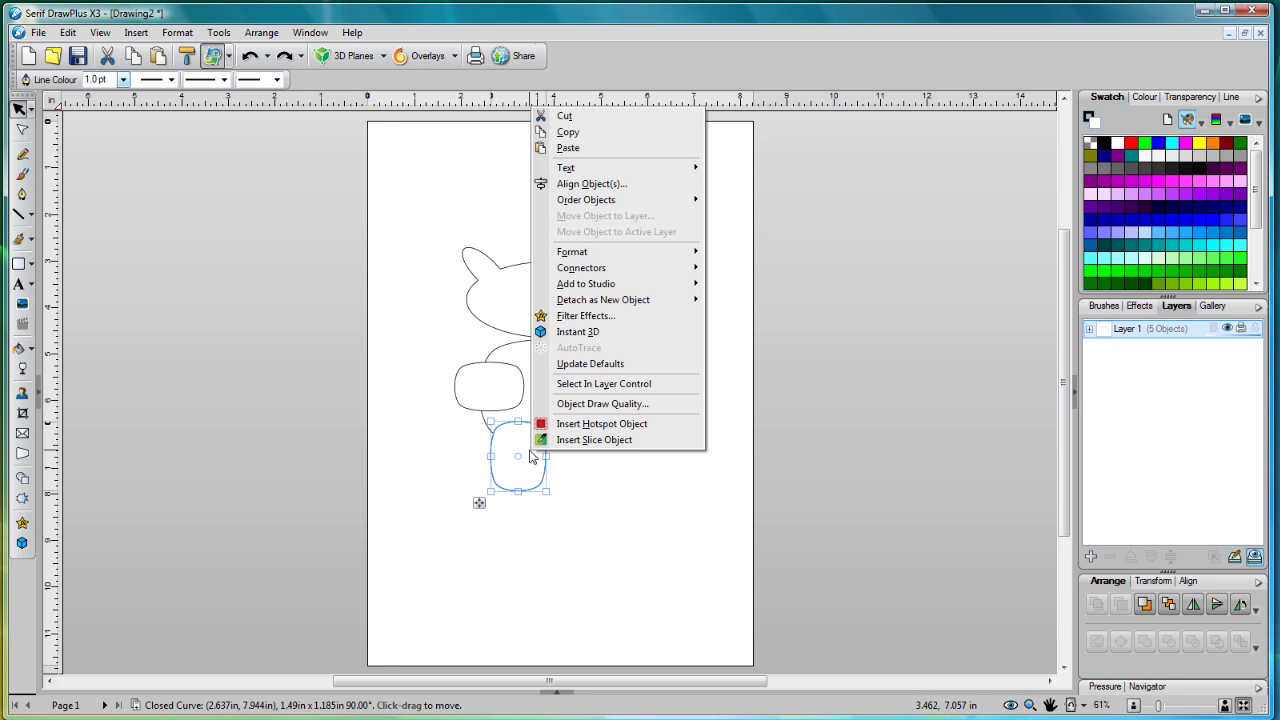
left_click(560, 132)
right_click(535, 455)
left_click(567, 148)
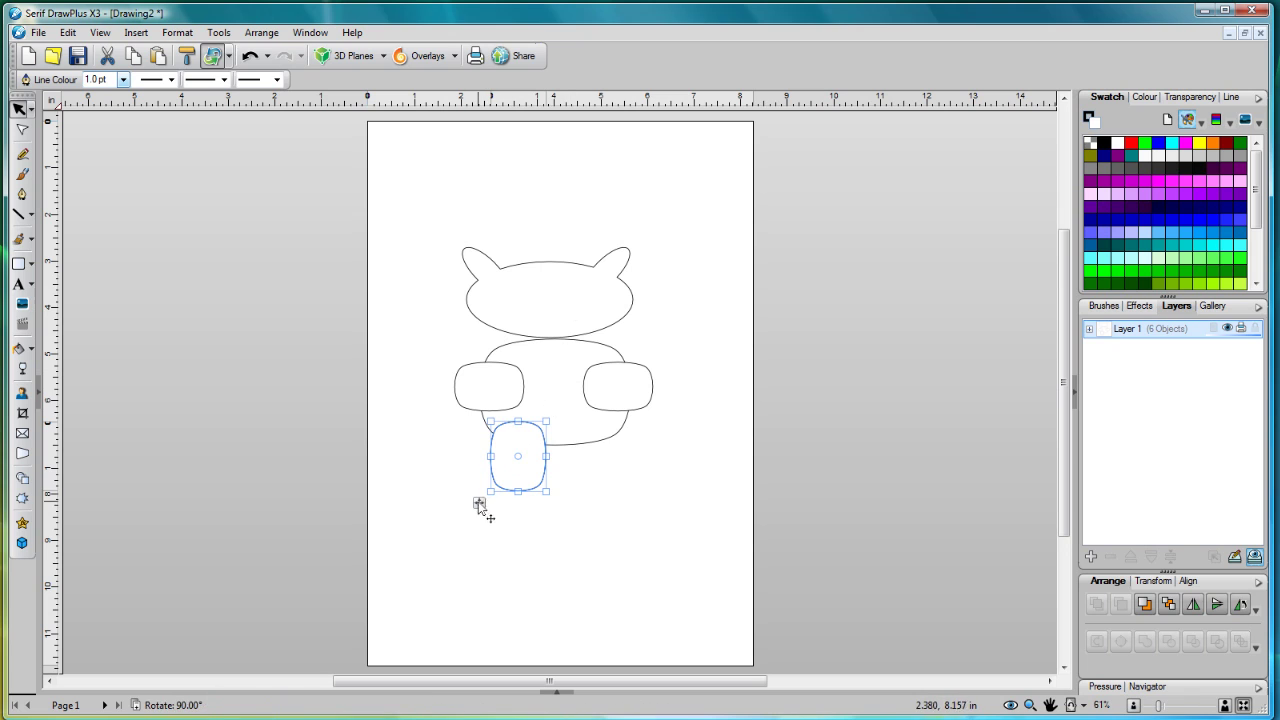
left_click_drag(479, 504, 542, 511)
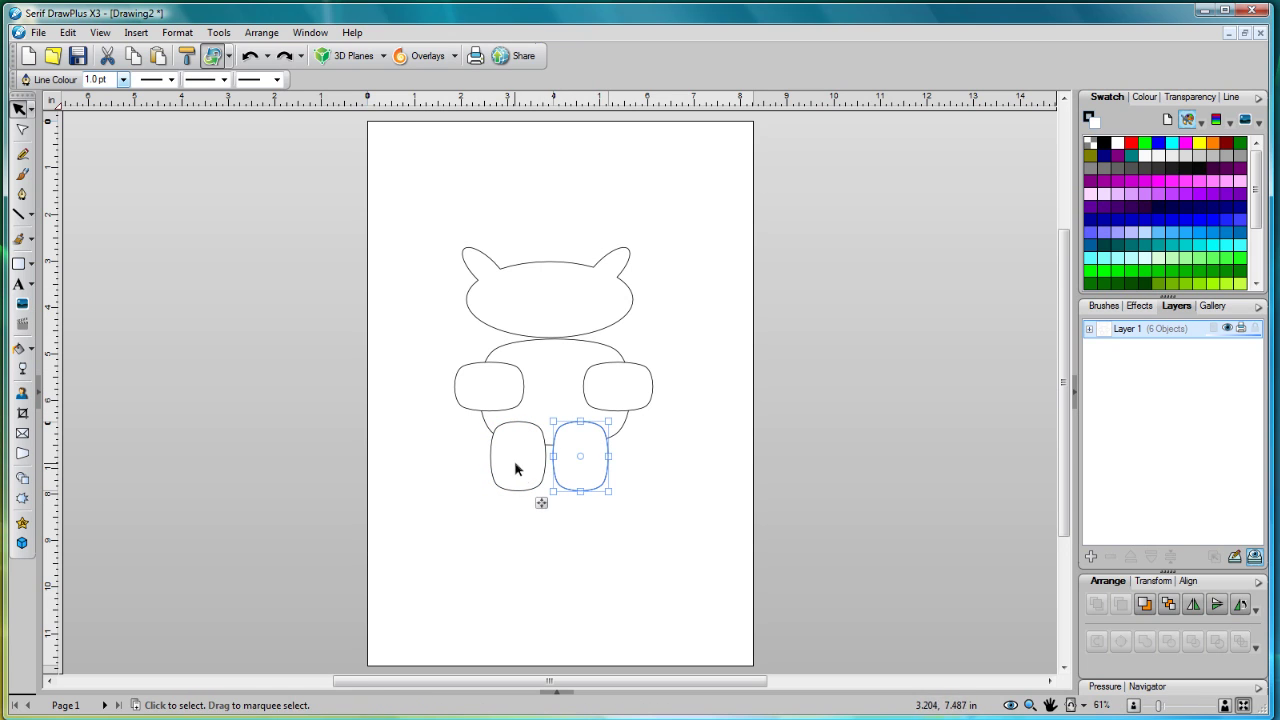
left_click(517, 468)
left_click_drag(483, 502, 486, 502)
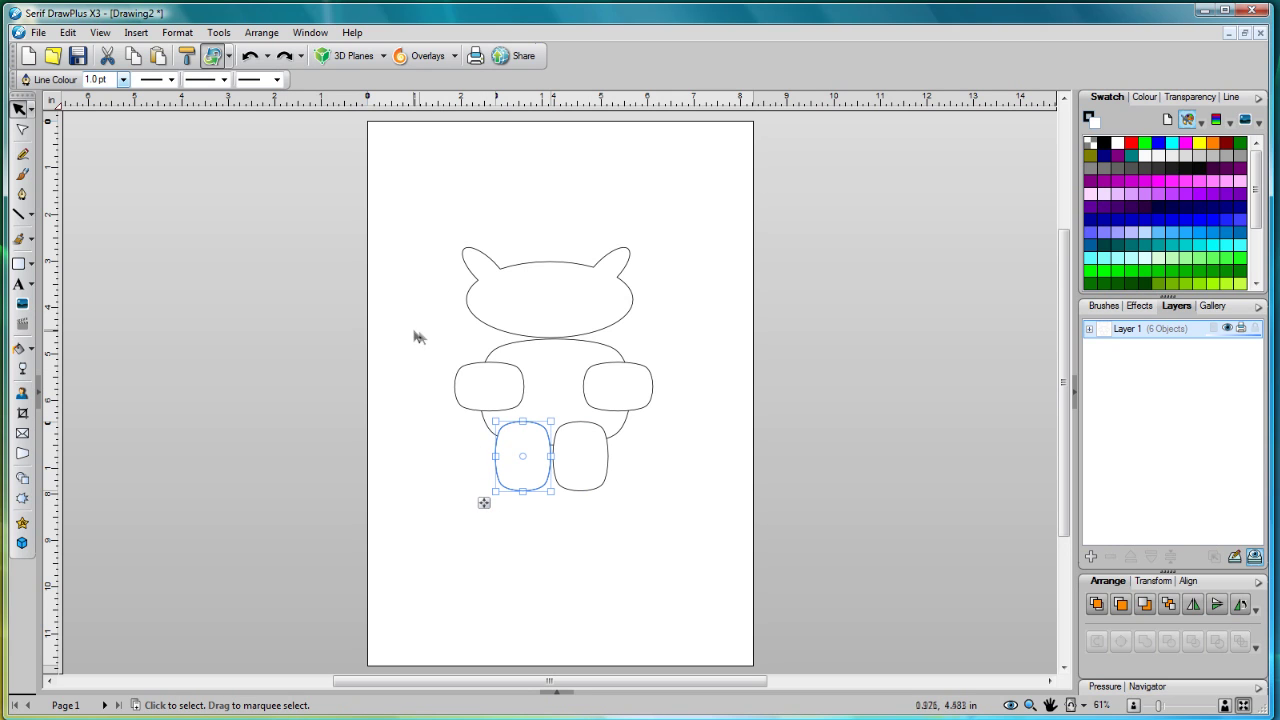
- Merge the body, both arms and both legs with Add and fill the result light blue
left_click_drag(413, 335, 690, 548)
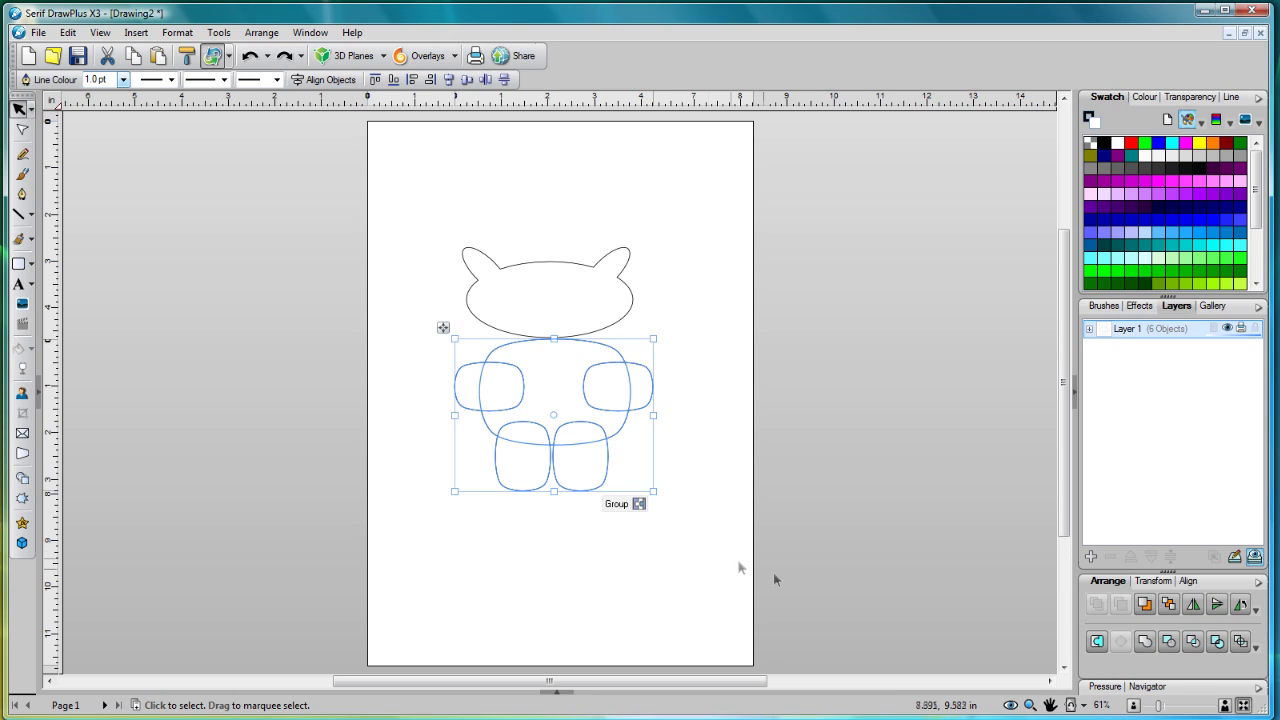
left_click(1147, 643)
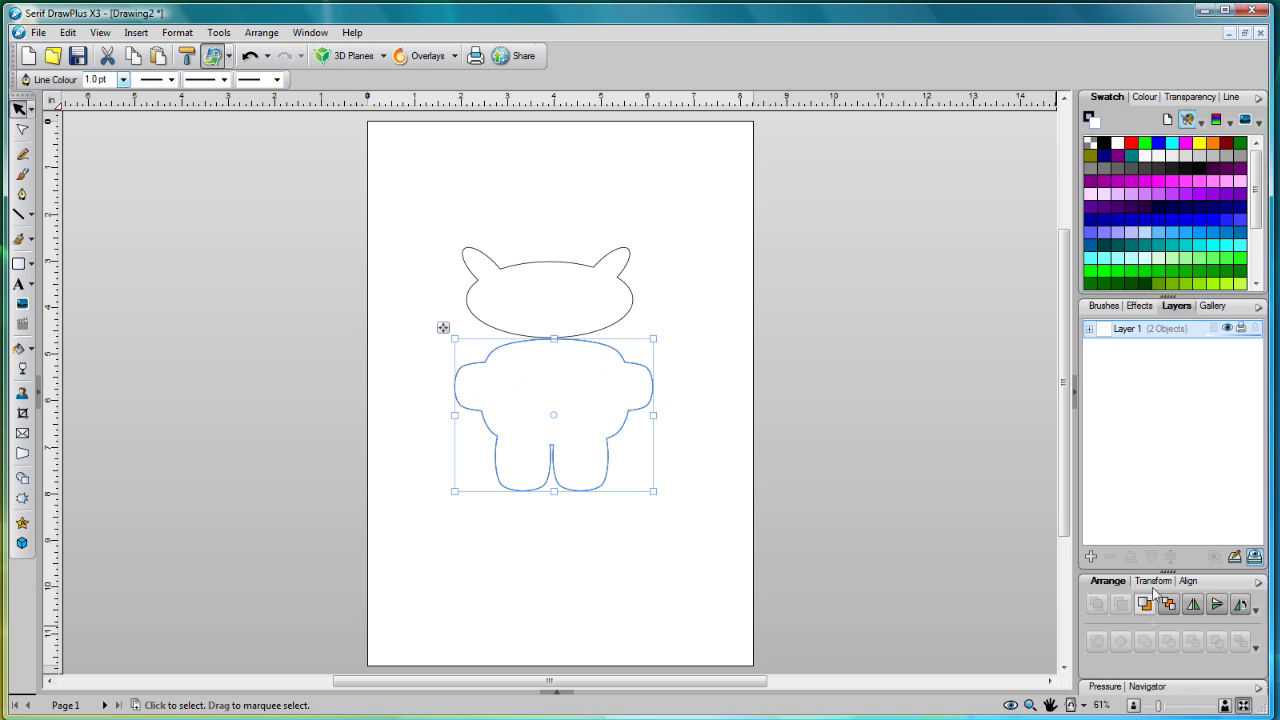
left_click(1182, 231)
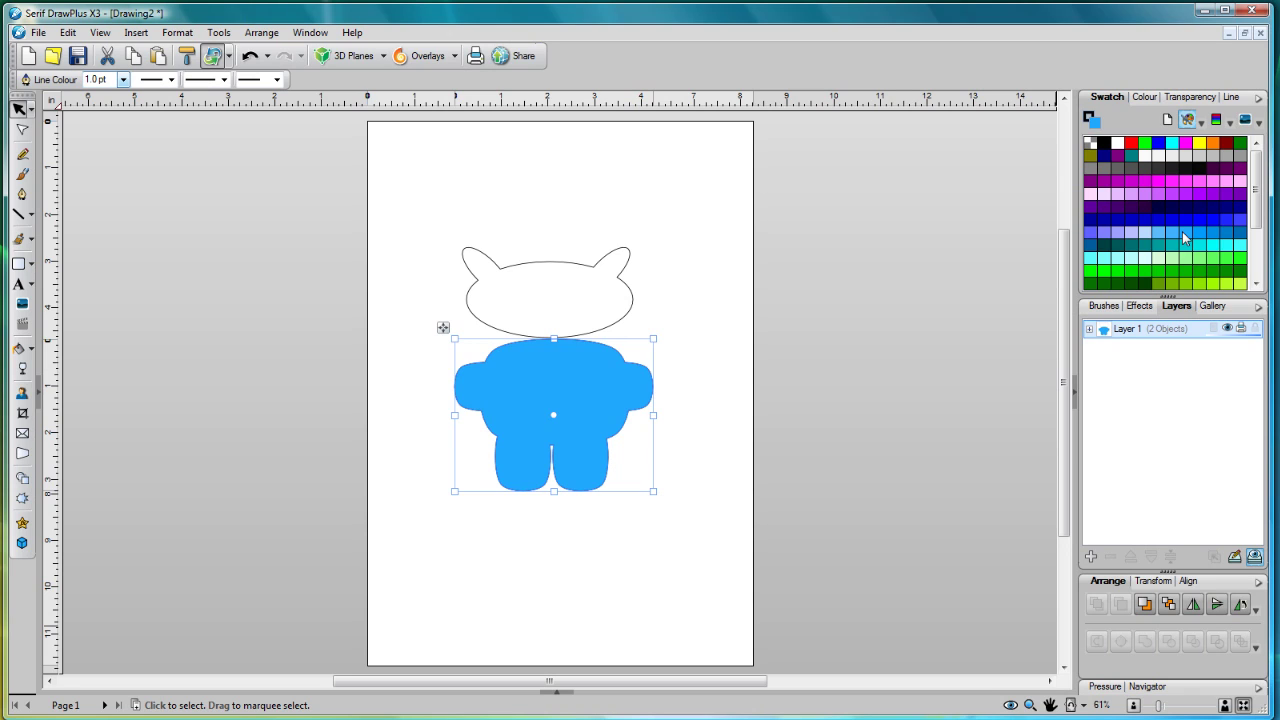
- Draw a small white ellipse at the body's left and send it behind the body as a paw
left_click(838, 449)
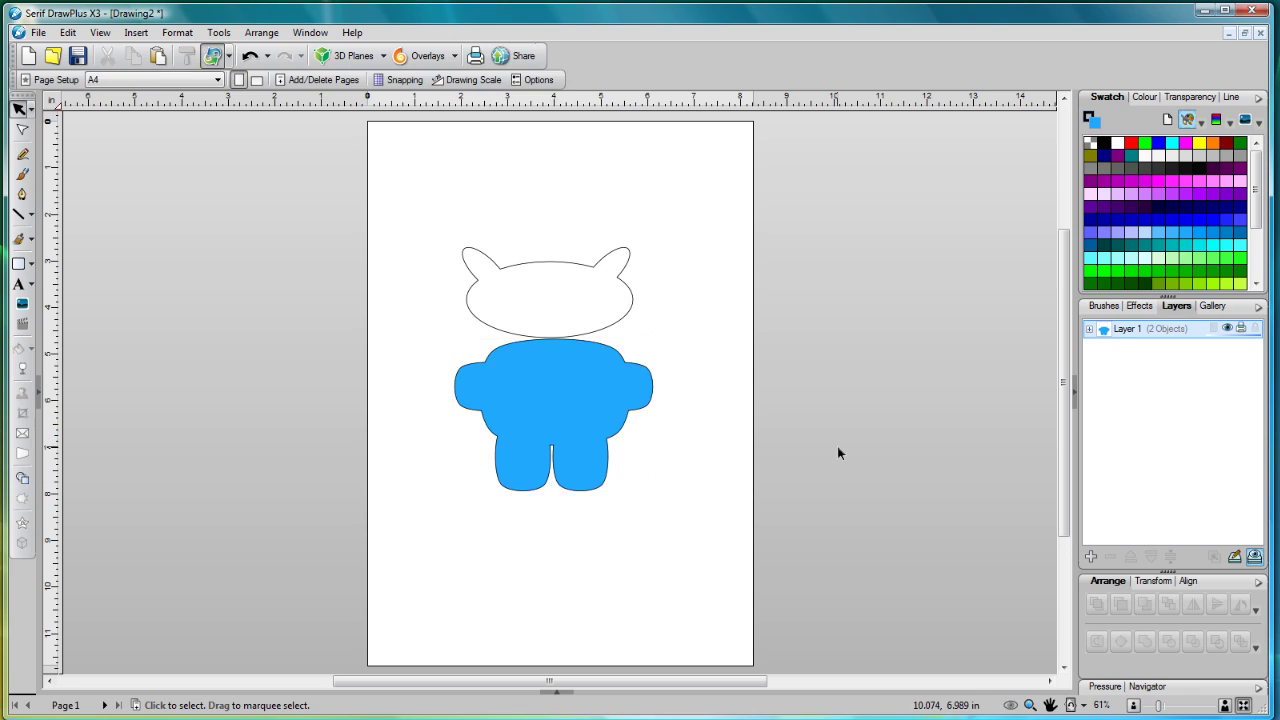
left_click(31, 264)
left_click(38, 287)
mouse_move(447, 371)
left_mouse_down()
mouse_move(474, 422)
mouse_move(437, 362)
left_mouse_up()
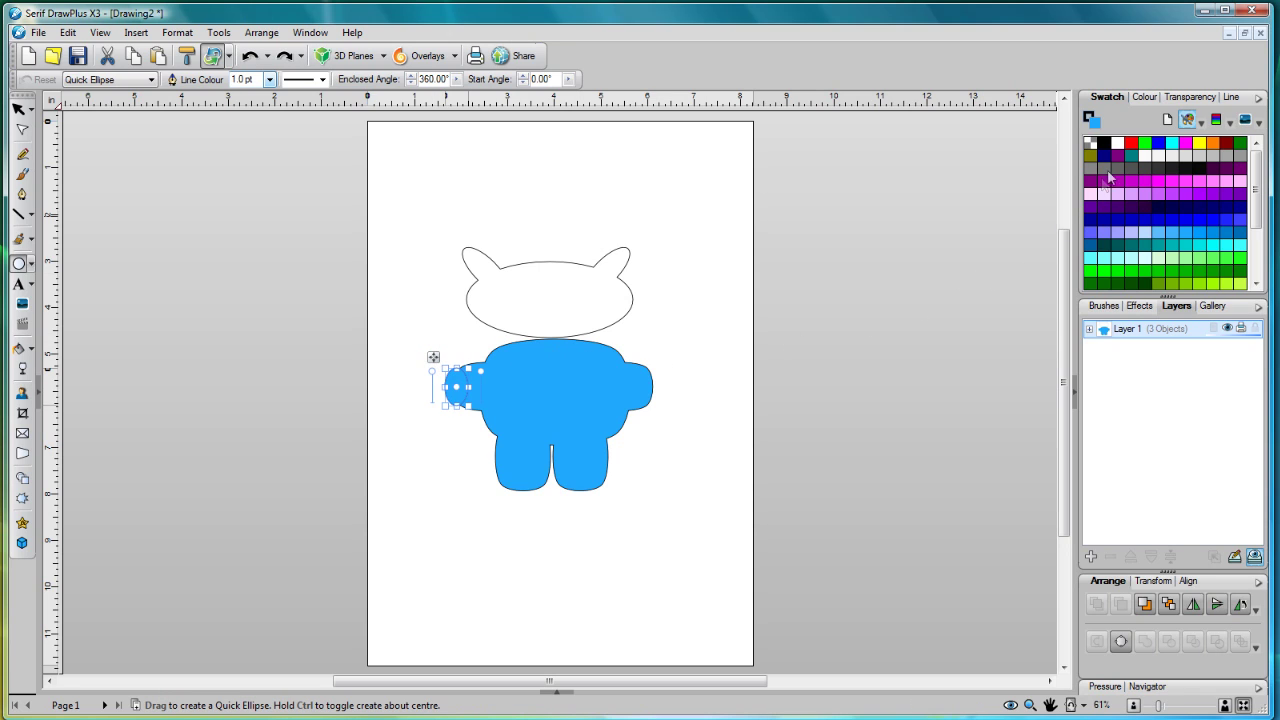
left_click(1119, 143)
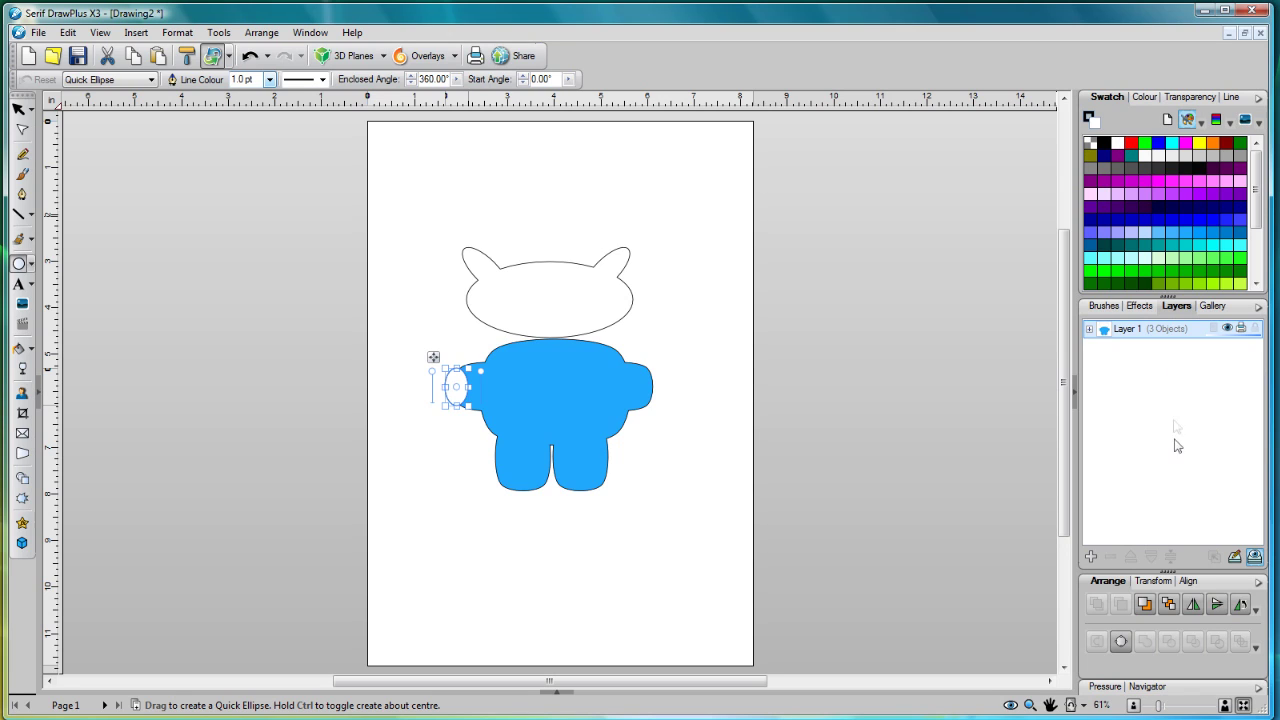
left_click(1168, 604)
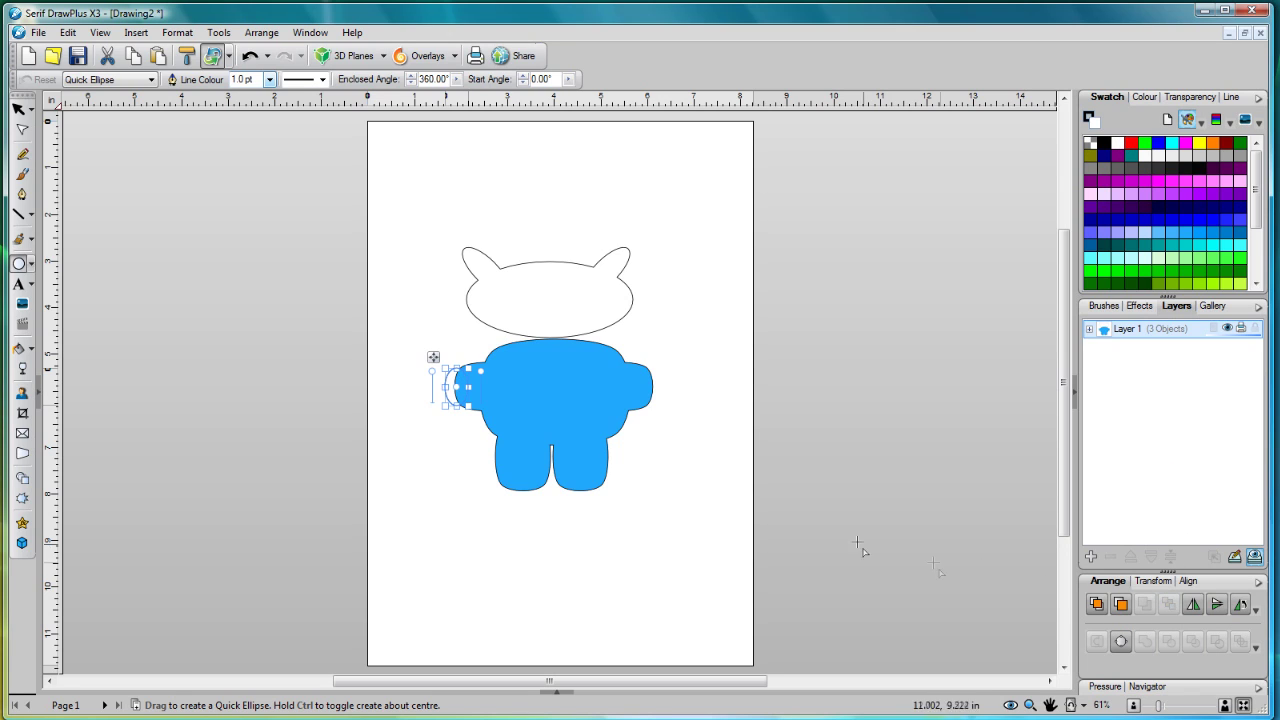
- Paste a second white paw on the body's right side and send it behind the blue body
right_click(452, 395)
left_click(486, 443)
left_click_drag(523, 360, 627, 358)
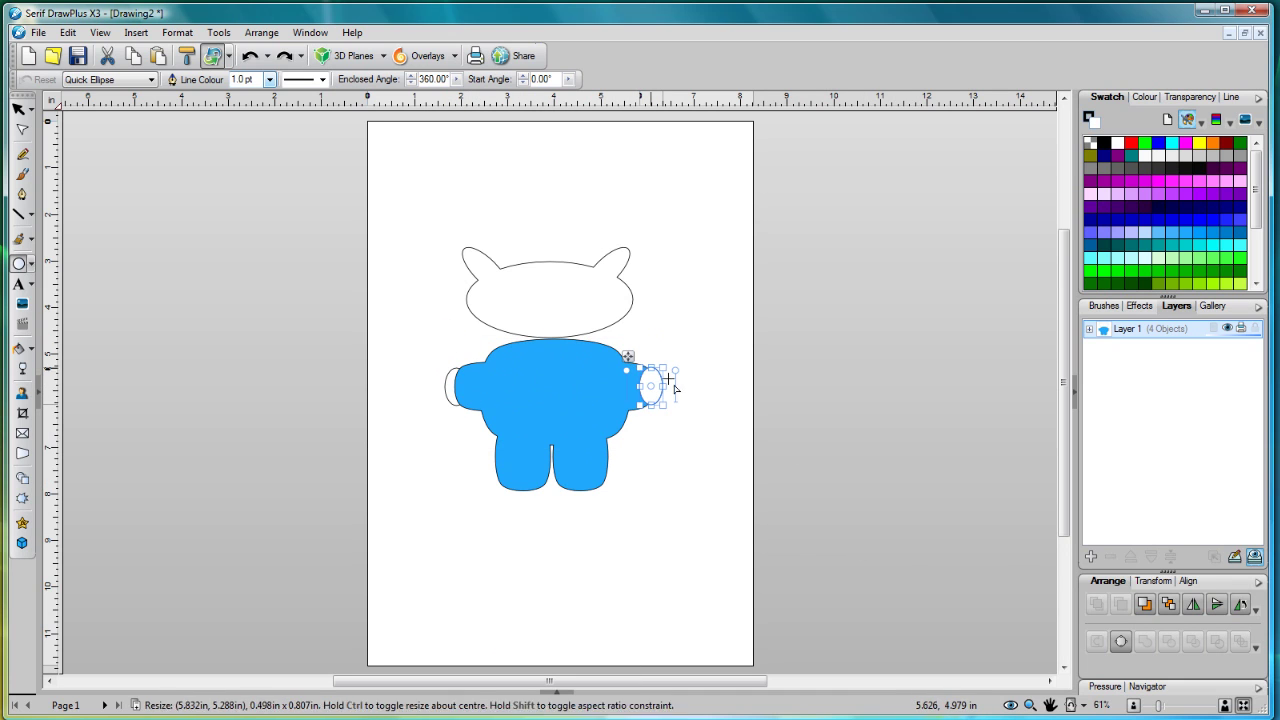
left_click(1170, 605)
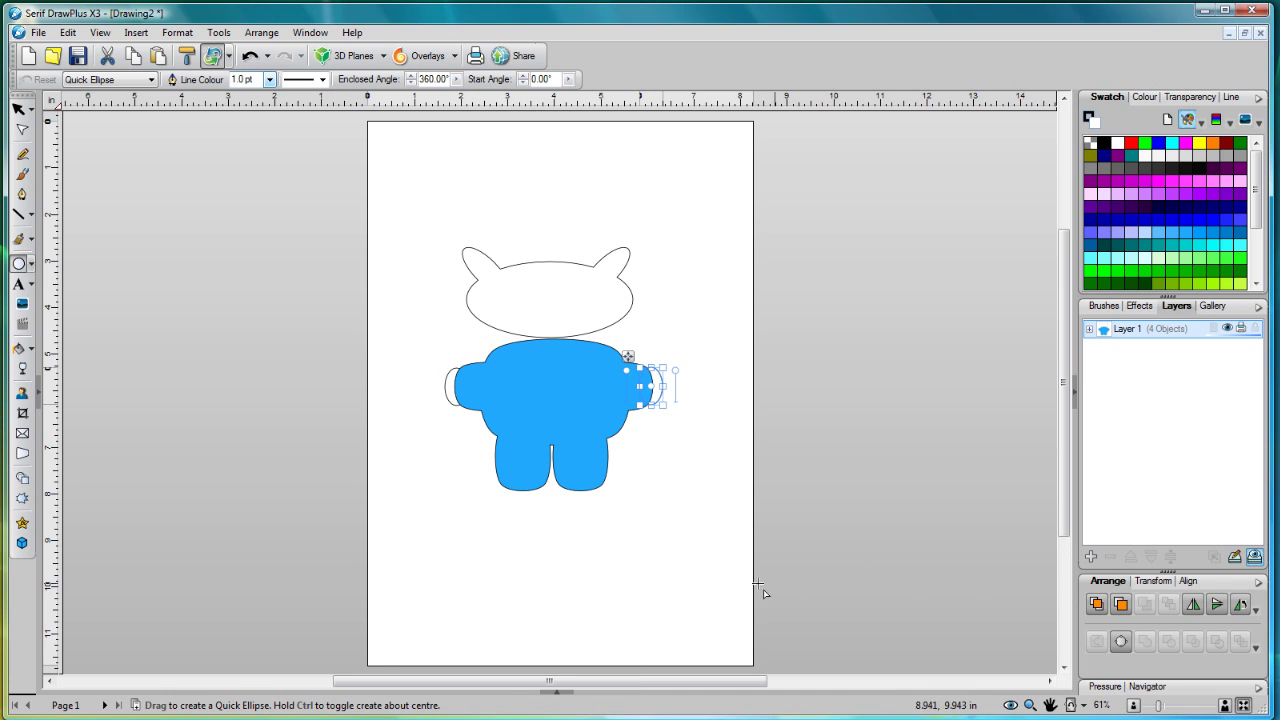
- Draw an oval foot on the left leg and copy it onto the right leg
left_click_drag(511, 471, 540, 525)
right_click(522, 513)
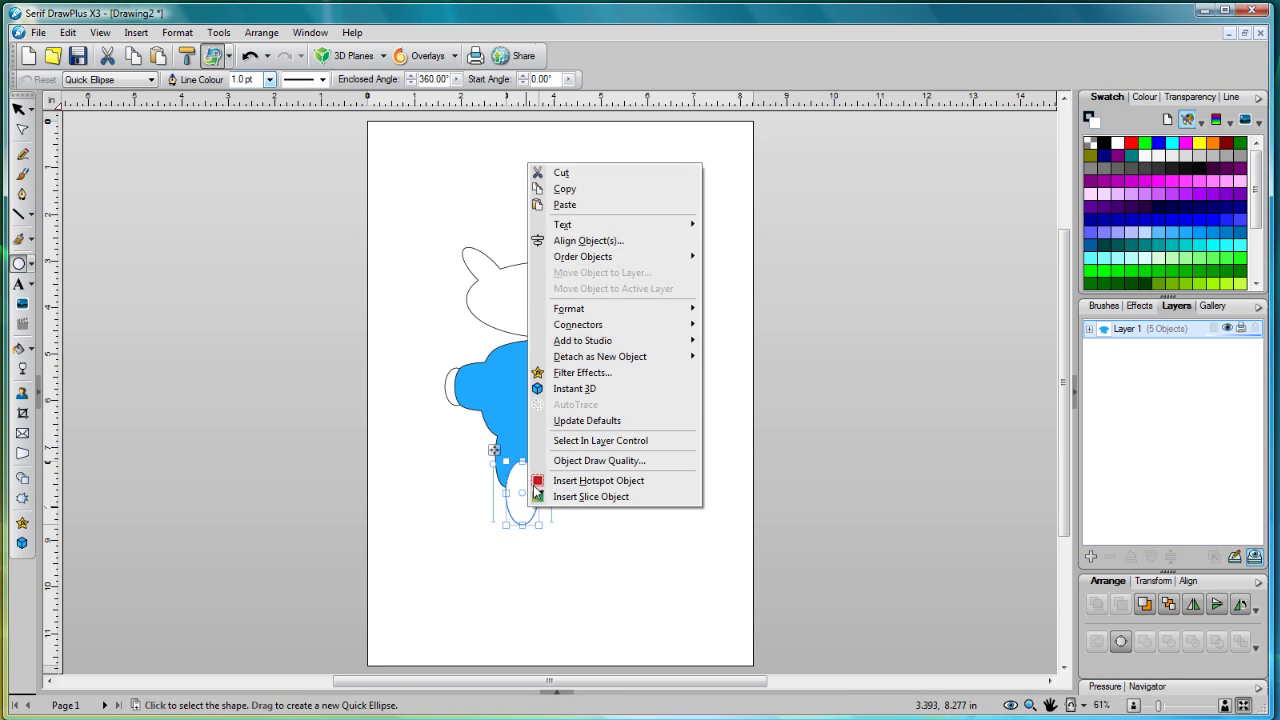
left_click(560, 188)
right_click(520, 476)
left_click(557, 175)
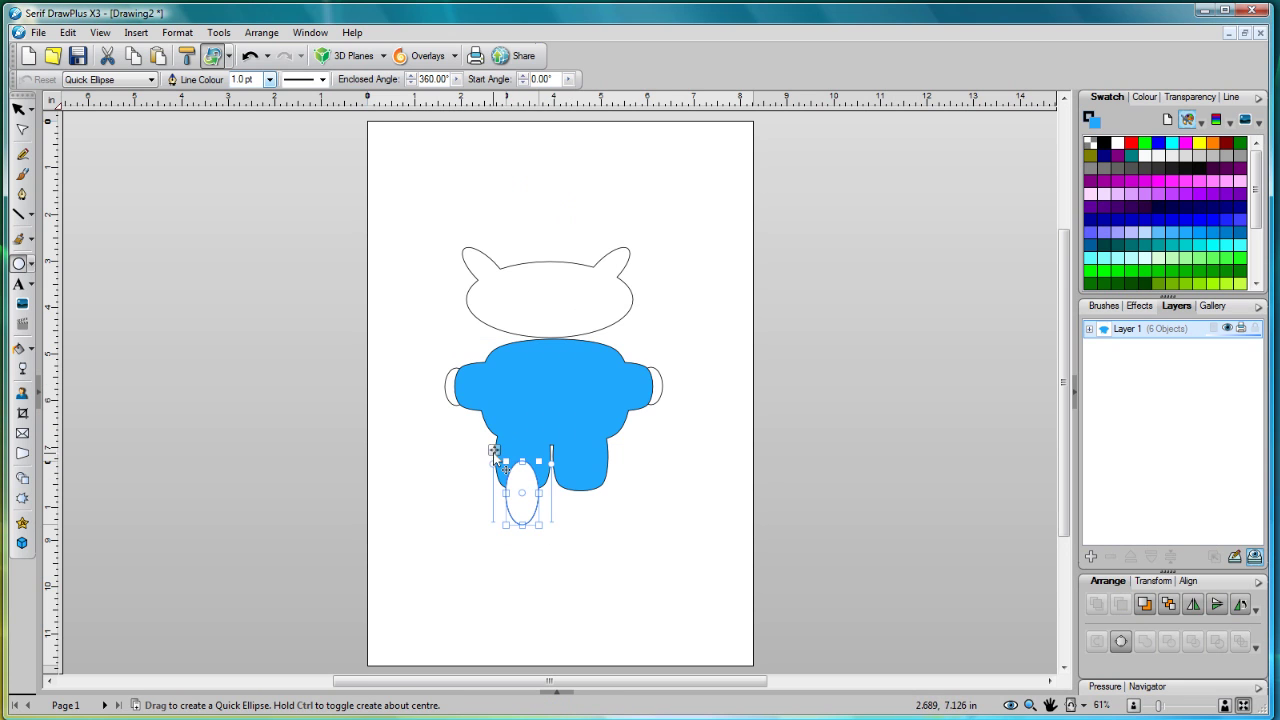
left_click_drag(500, 462, 552, 456)
- Draw a light blue oval at the neck, convert it to curves and pull its top node down to flatten it
left_click_drag(499, 330, 605, 365)
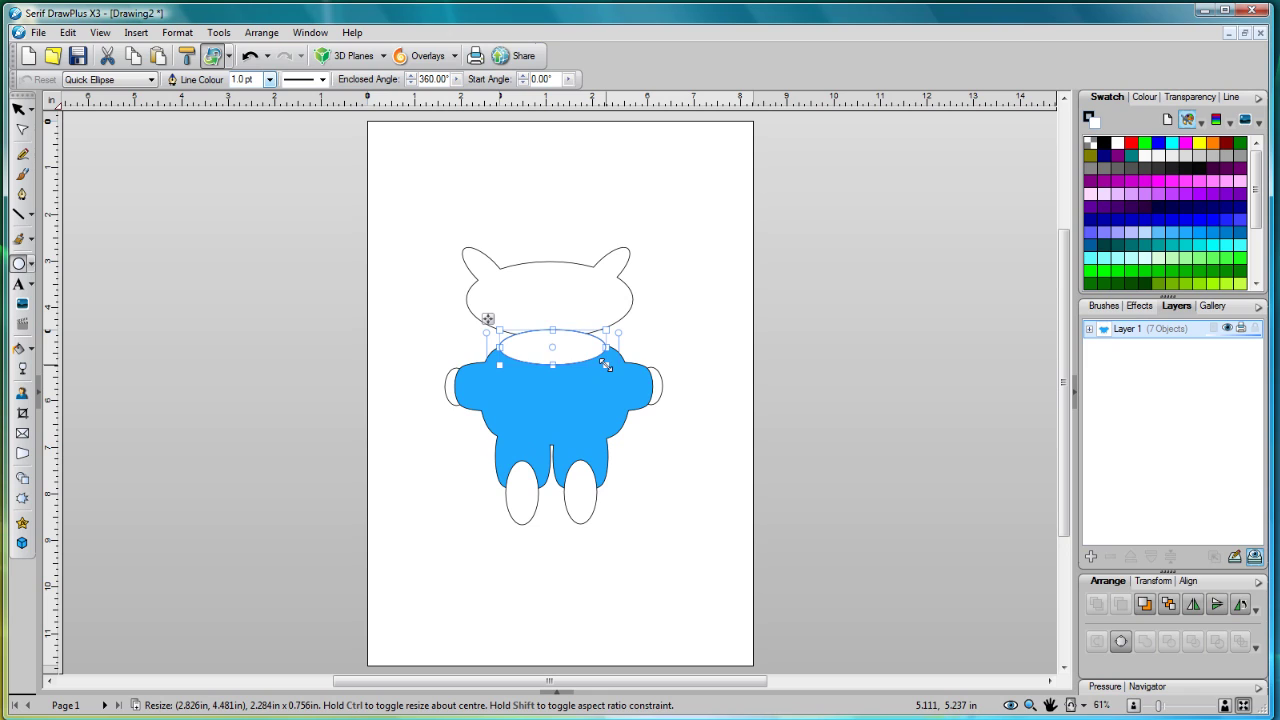
left_click(1187, 233)
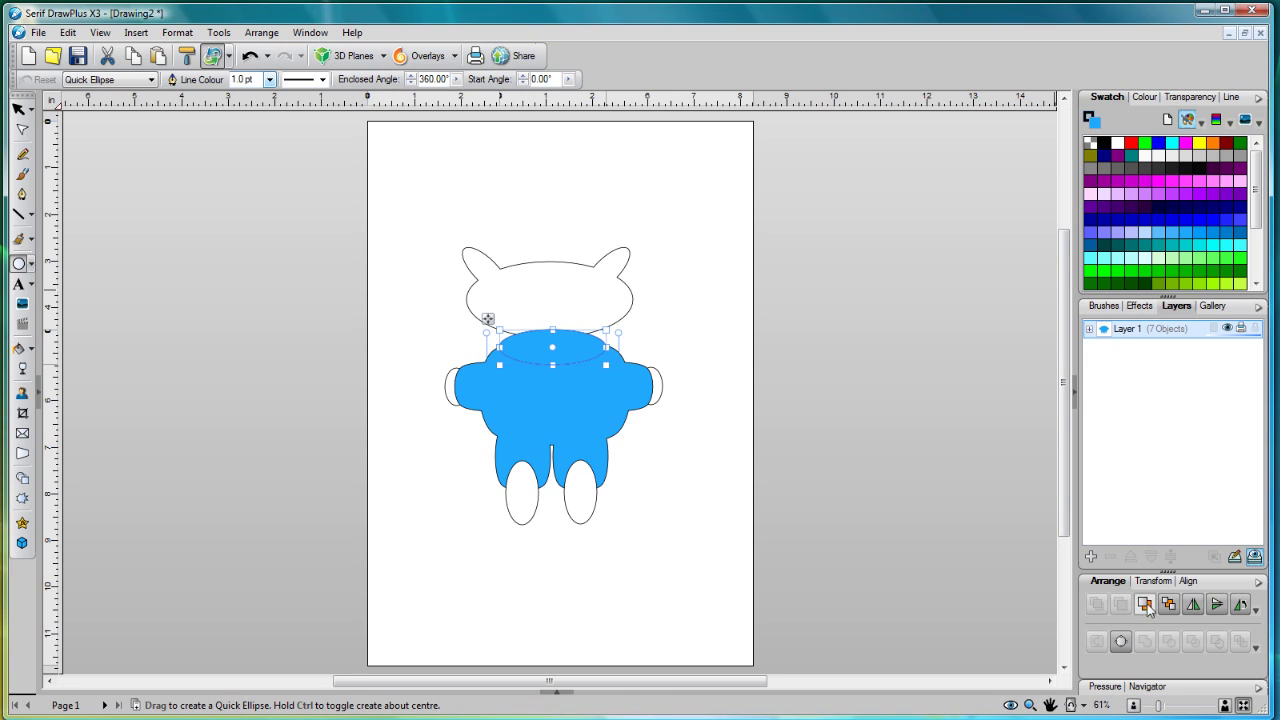
left_click(1120, 641)
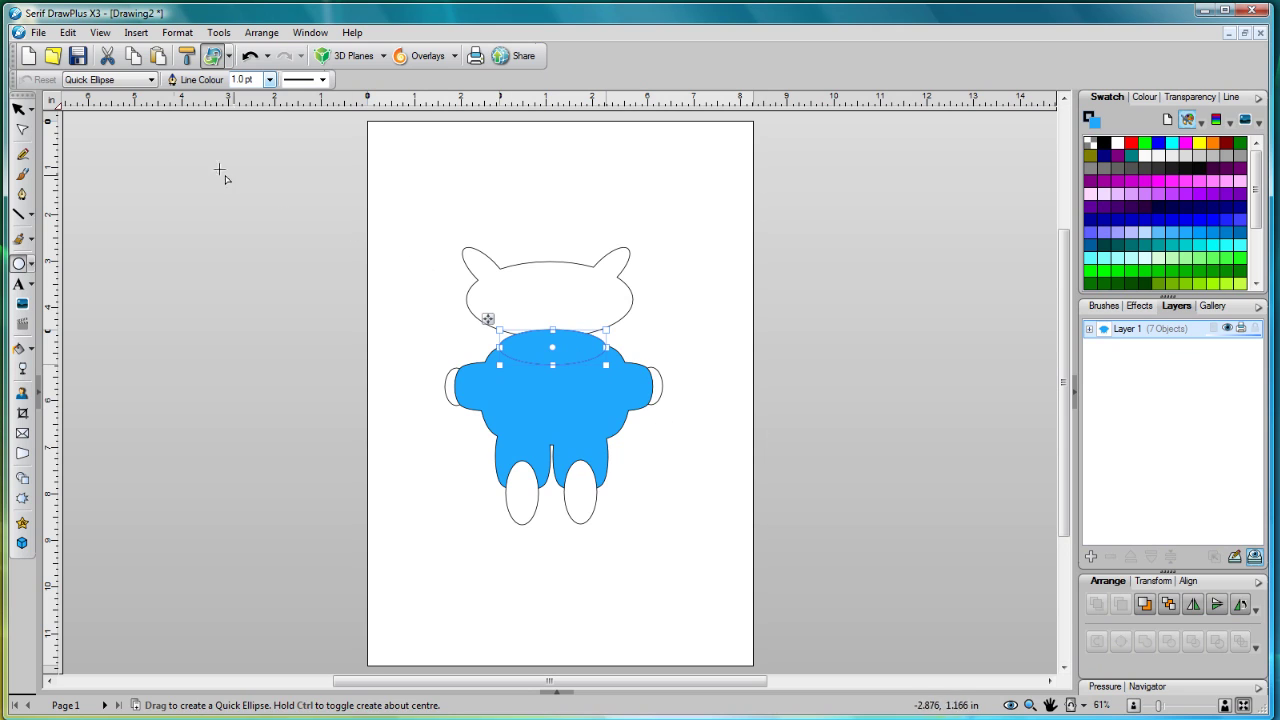
left_click(22, 129)
left_click_drag(552, 329, 489, 322)
left_click(18, 108)
left_click(425, 335)
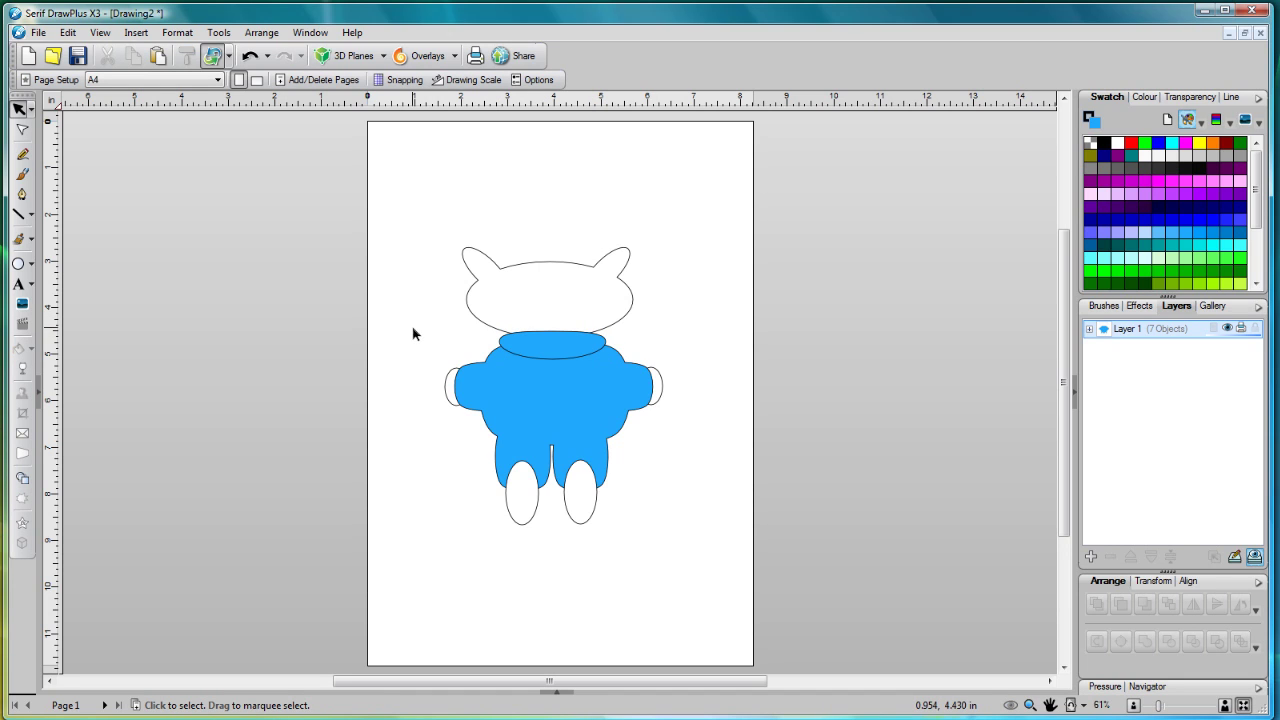
- Paint a 23 pt wide tail curving up and right from the back and fill it white
left_click(19, 240)
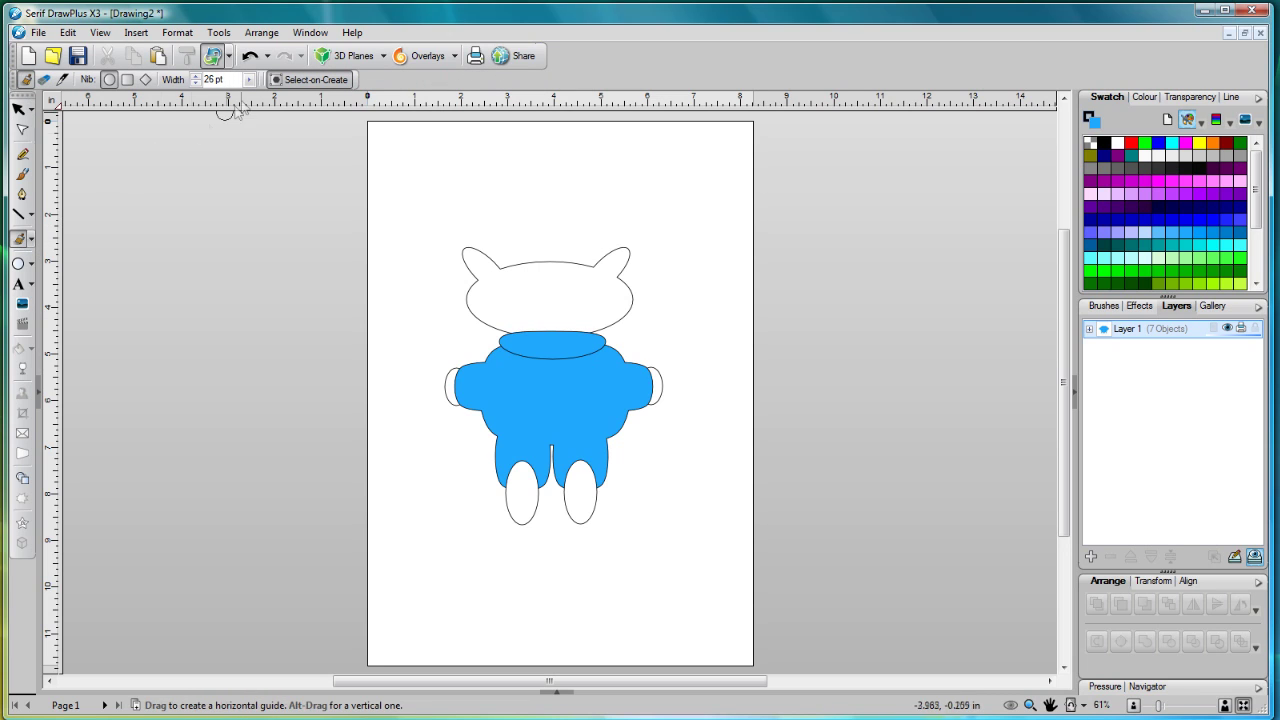
left_click(250, 80)
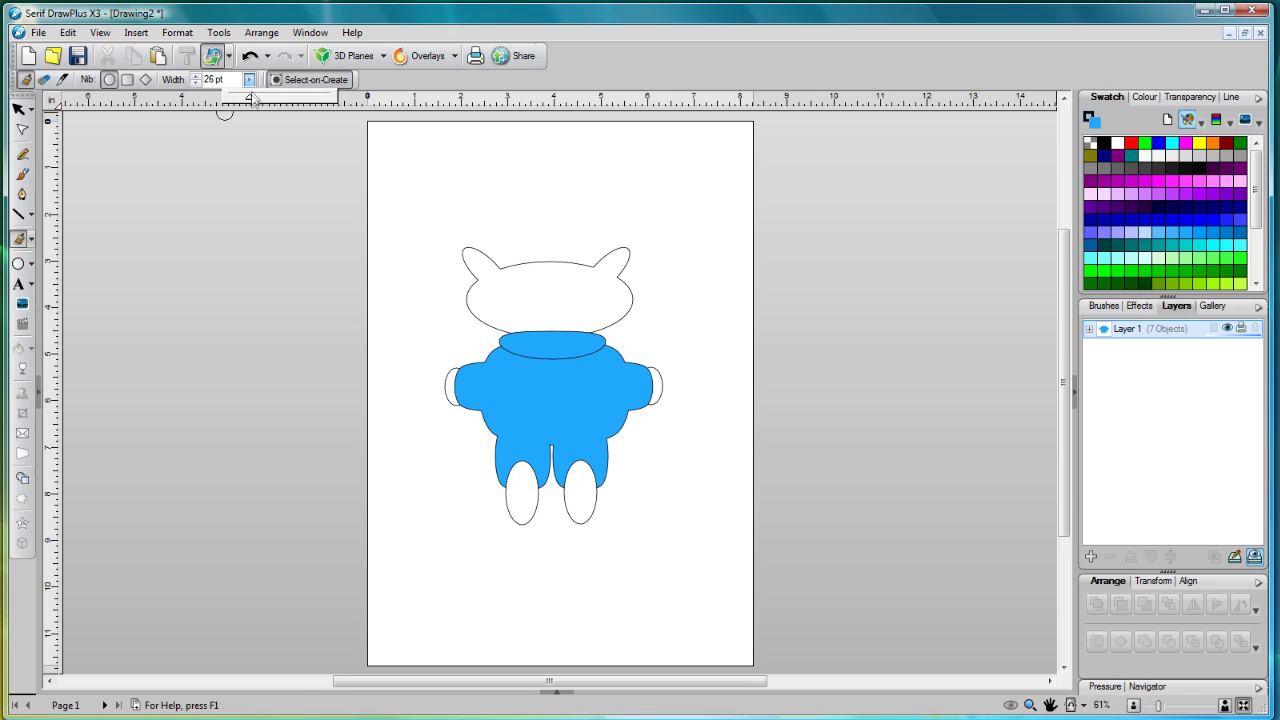
left_click_drag(252, 100, 249, 100)
left_click_drag(249, 100, 250, 101)
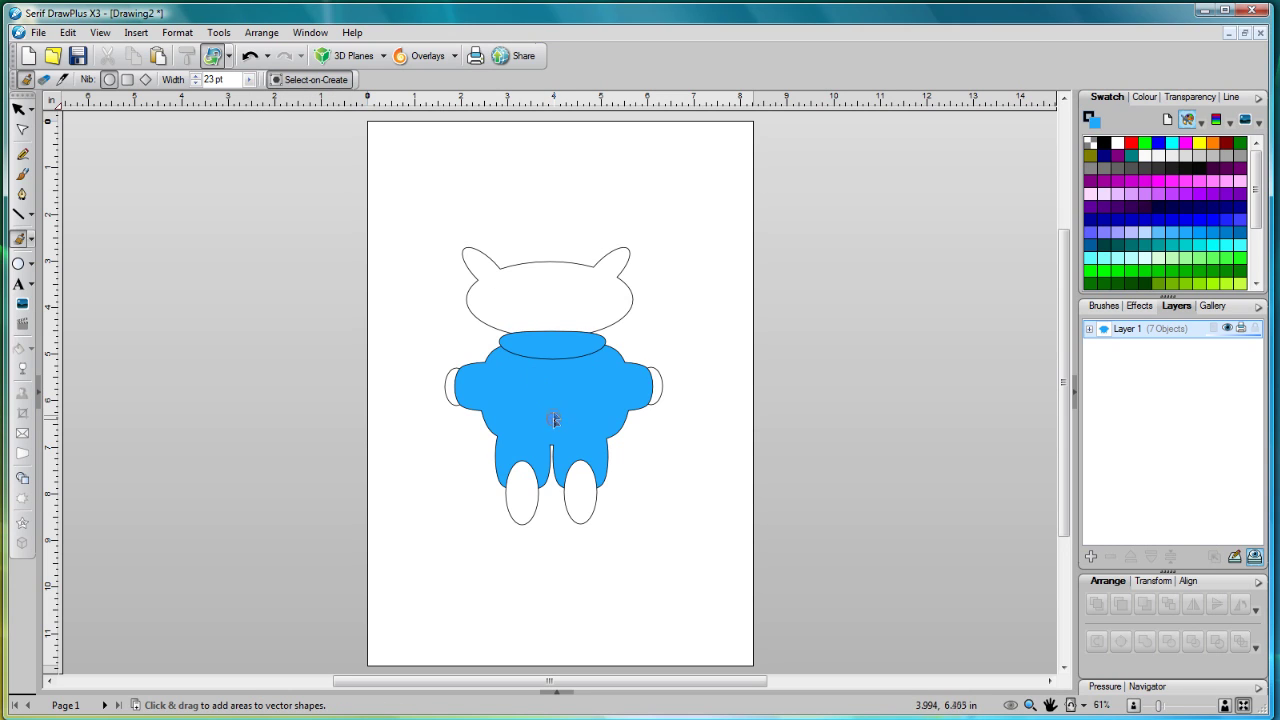
mouse_move(555, 416)
left_mouse_down()
mouse_move(562, 388)
mouse_move(658, 320)
mouse_move(691, 325)
left_mouse_up()
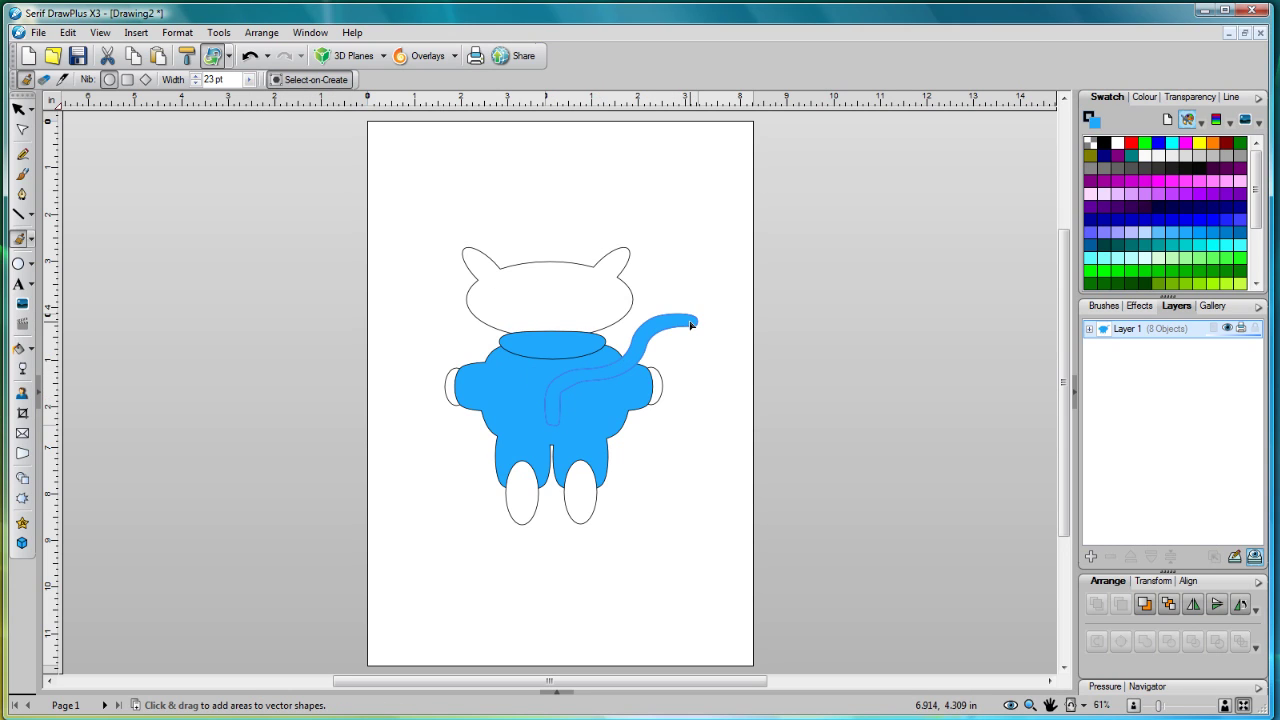
left_click(1117, 144)
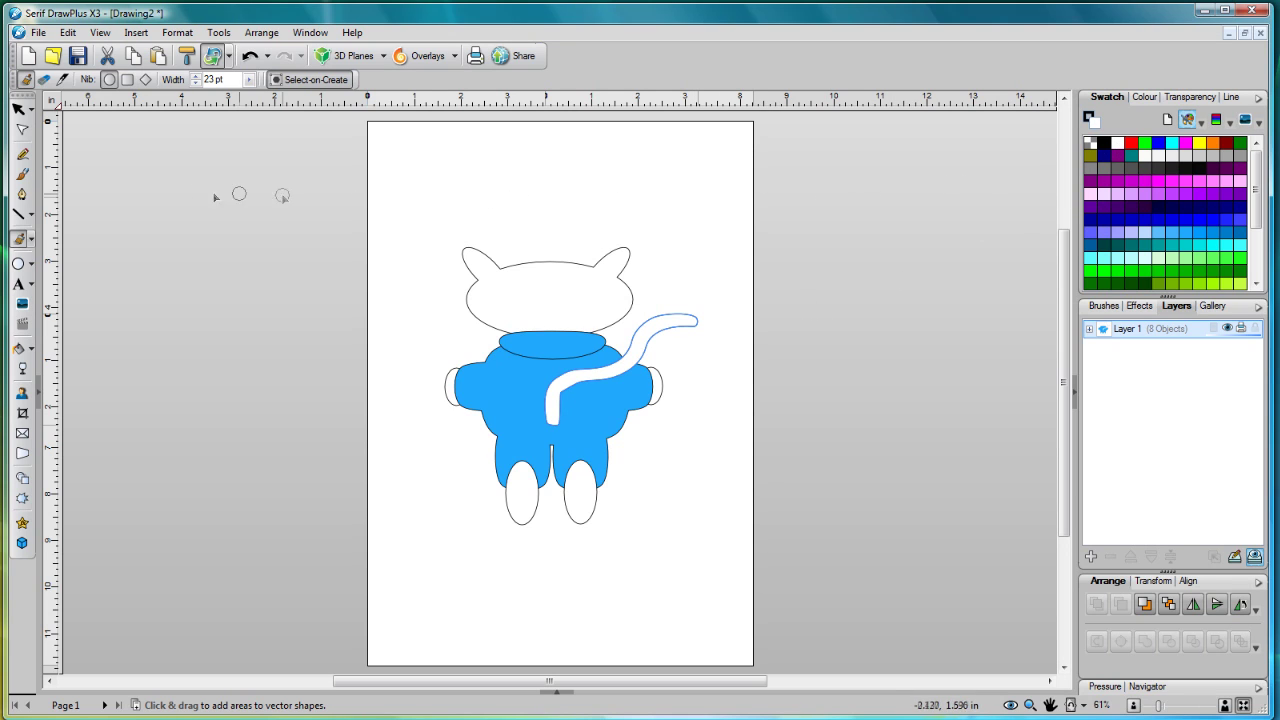
- Draw thin freehand Pencil whisker lines on the right and left sides of the cat's head
left_click(22, 156)
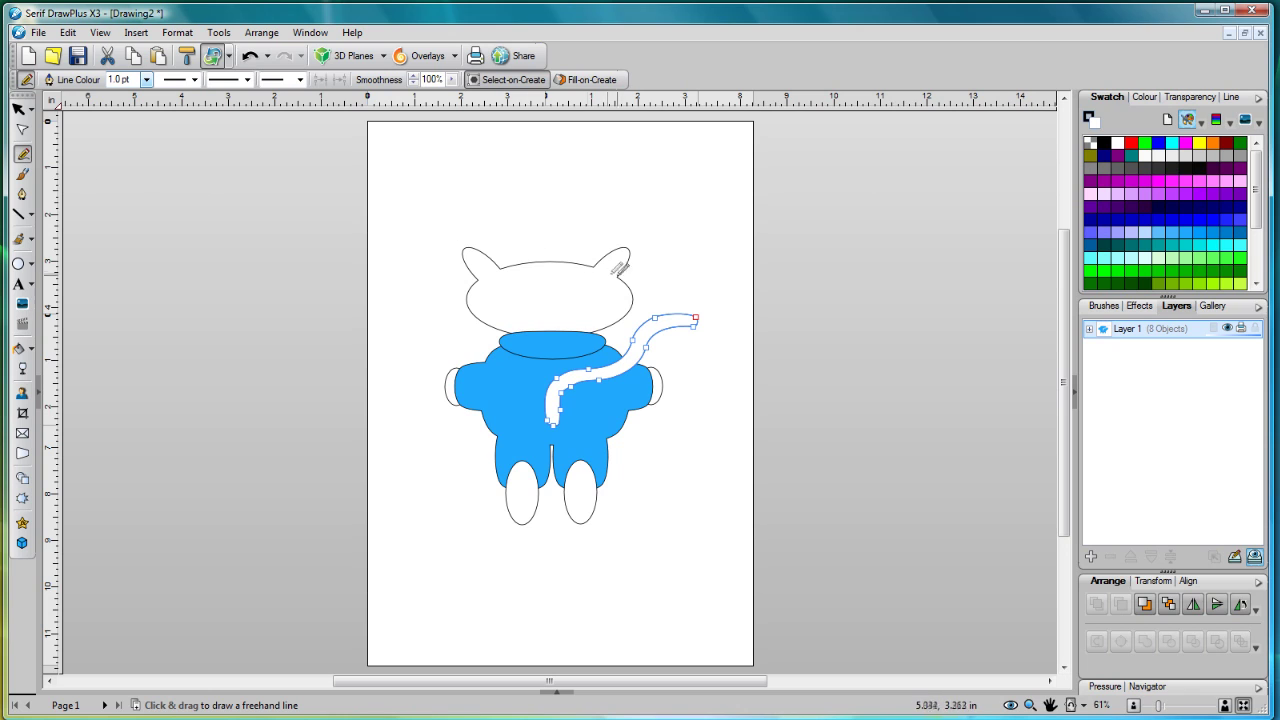
mouse_move(630, 287)
left_mouse_down()
mouse_move(672, 282)
mouse_move(655, 295)
mouse_move(669, 302)
left_mouse_up()
mouse_move(467, 289)
left_mouse_down()
mouse_move(425, 290)
mouse_move(463, 298)
mouse_move(431, 307)
left_mouse_up()
left_click(272, 200)
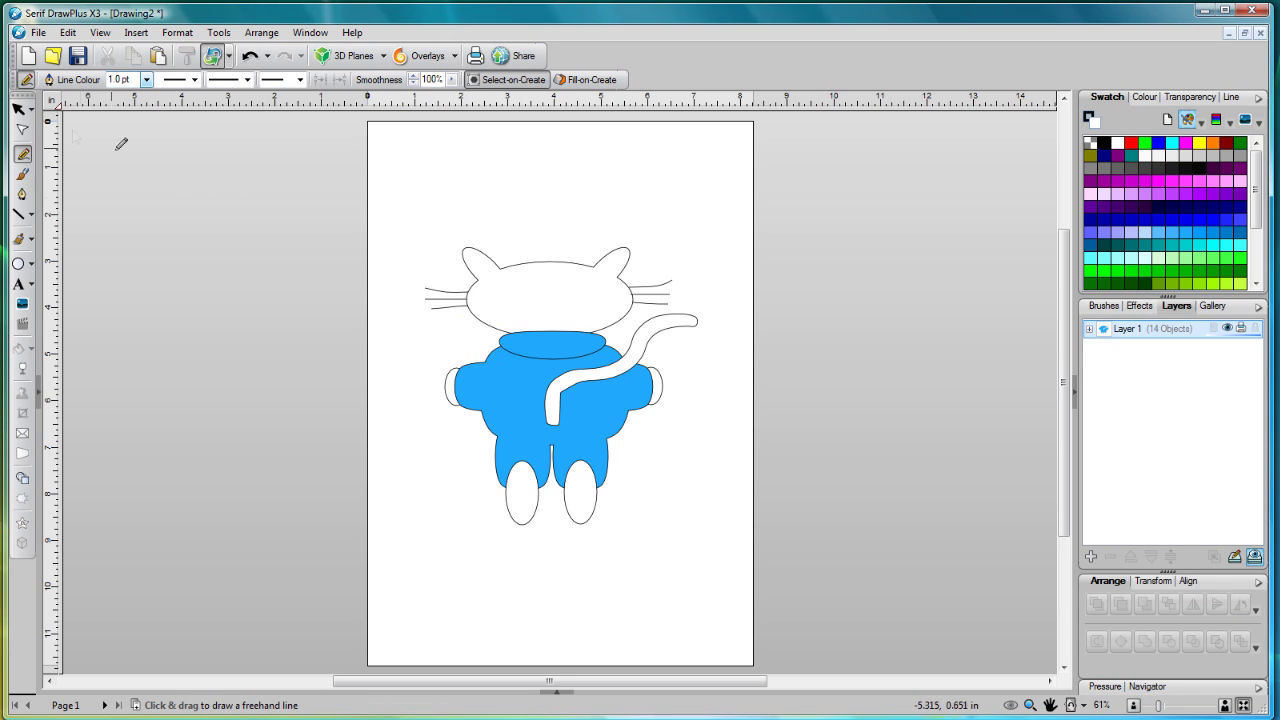
- Marquee-select every part of the cat and group them into one object
left_click(20, 110)
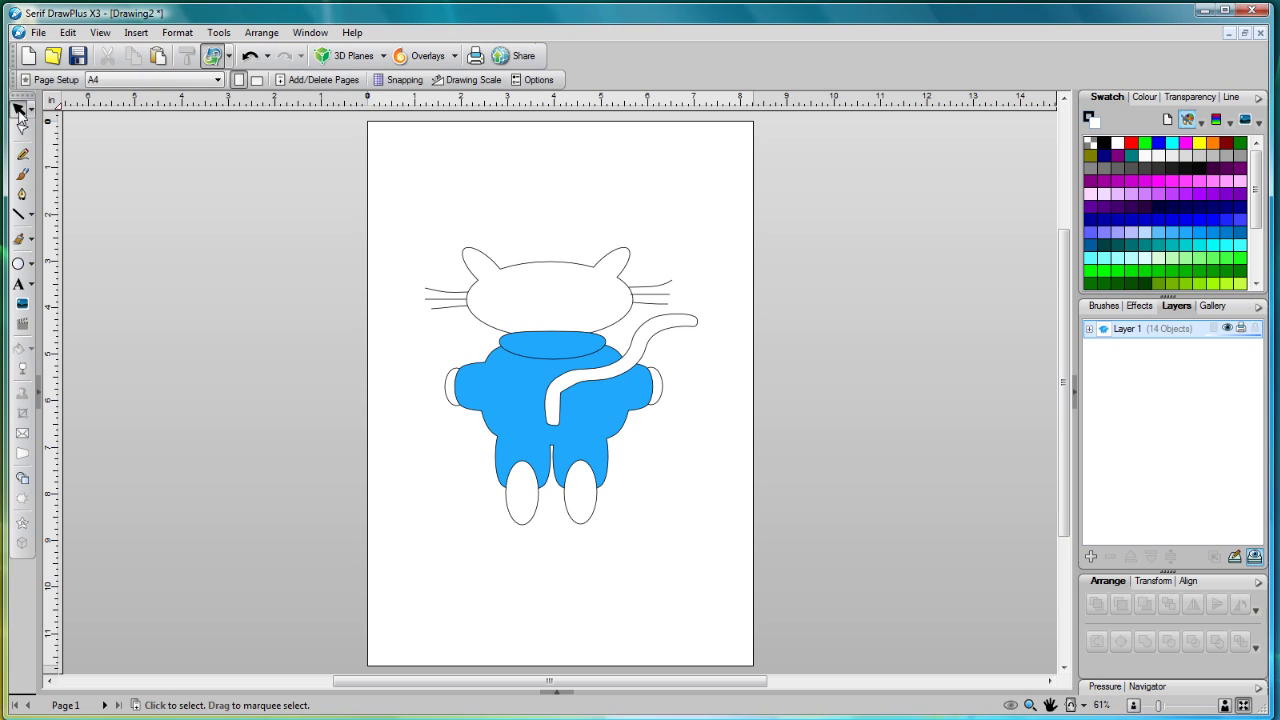
left_click_drag(414, 229, 722, 558)
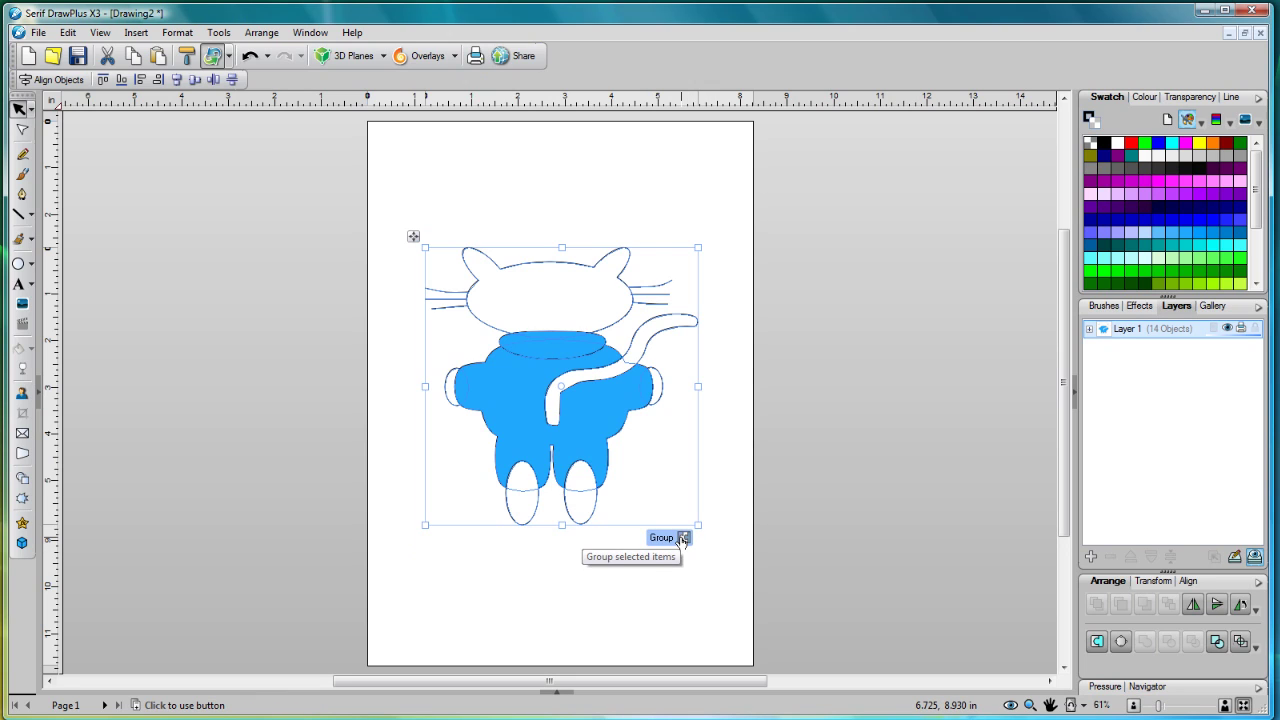
left_click(683, 538)
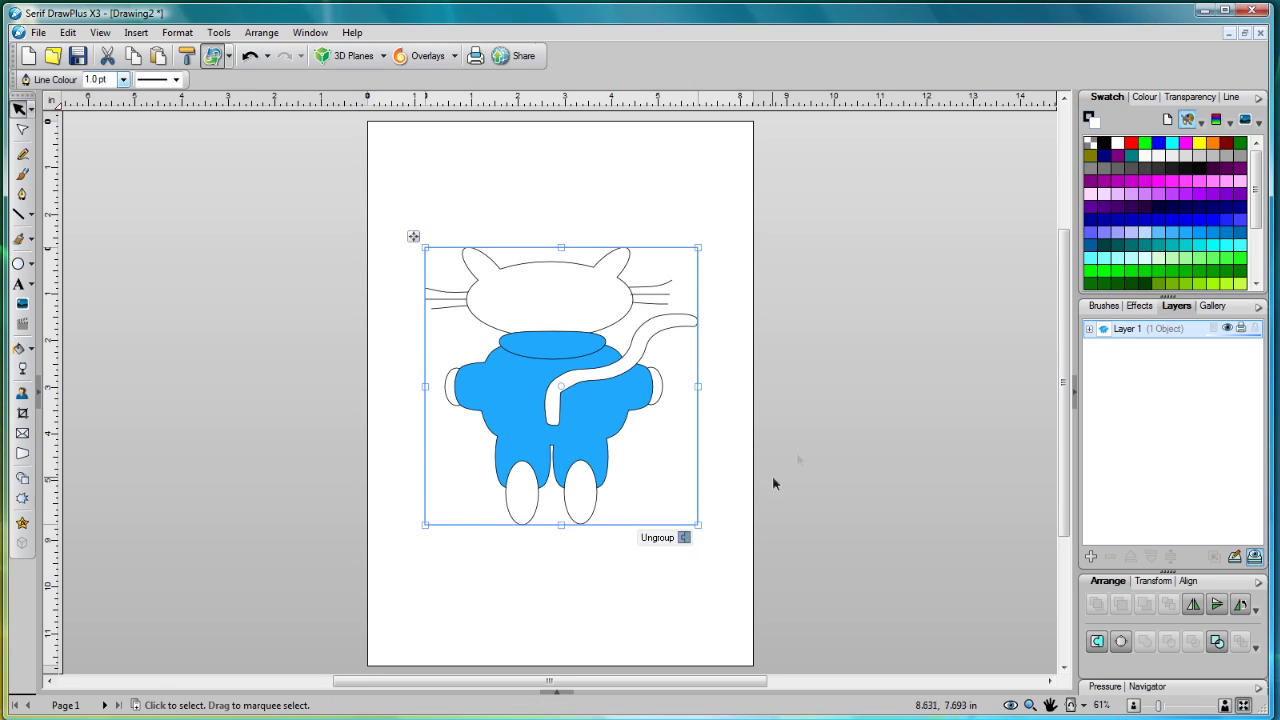
- Nudge the cat group slightly right and enlarge it from its corner handle
left_click(827, 402)
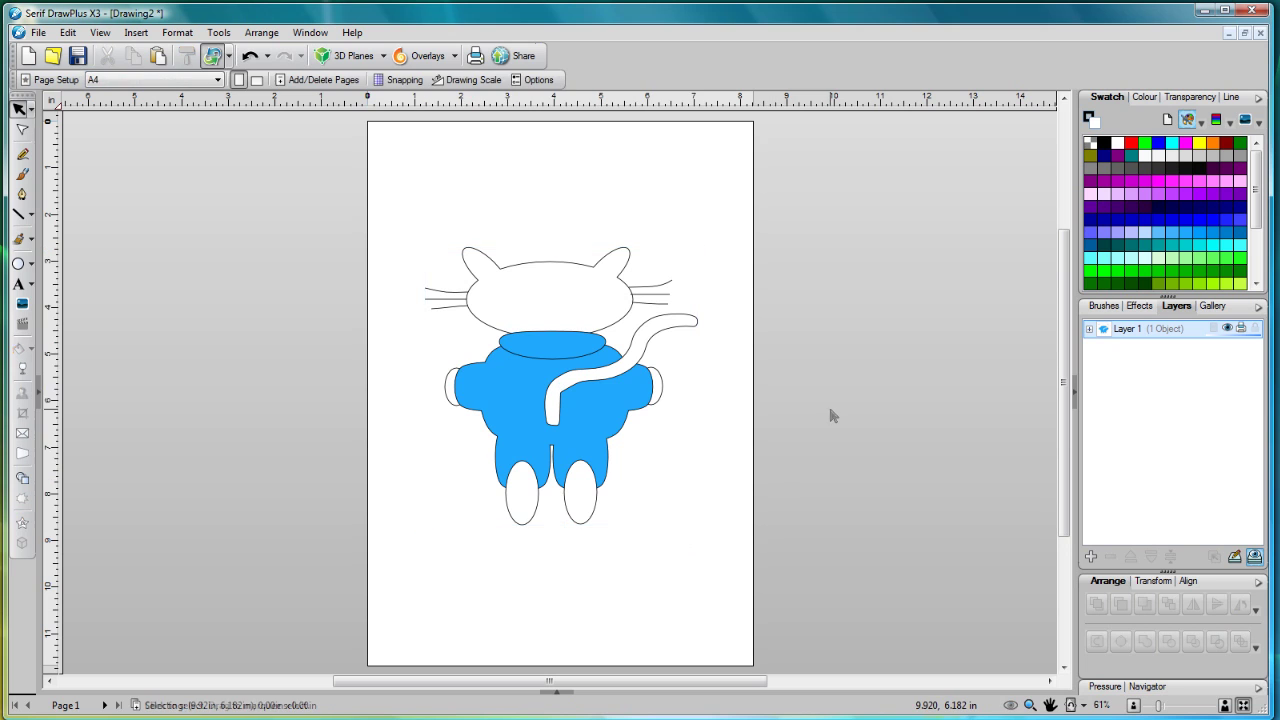
left_click(630, 401)
left_click_drag(632, 398, 638, 399)
mouse_move(704, 525)
left_mouse_down()
mouse_move(684, 505)
mouse_move(711, 532)
left_mouse_up()
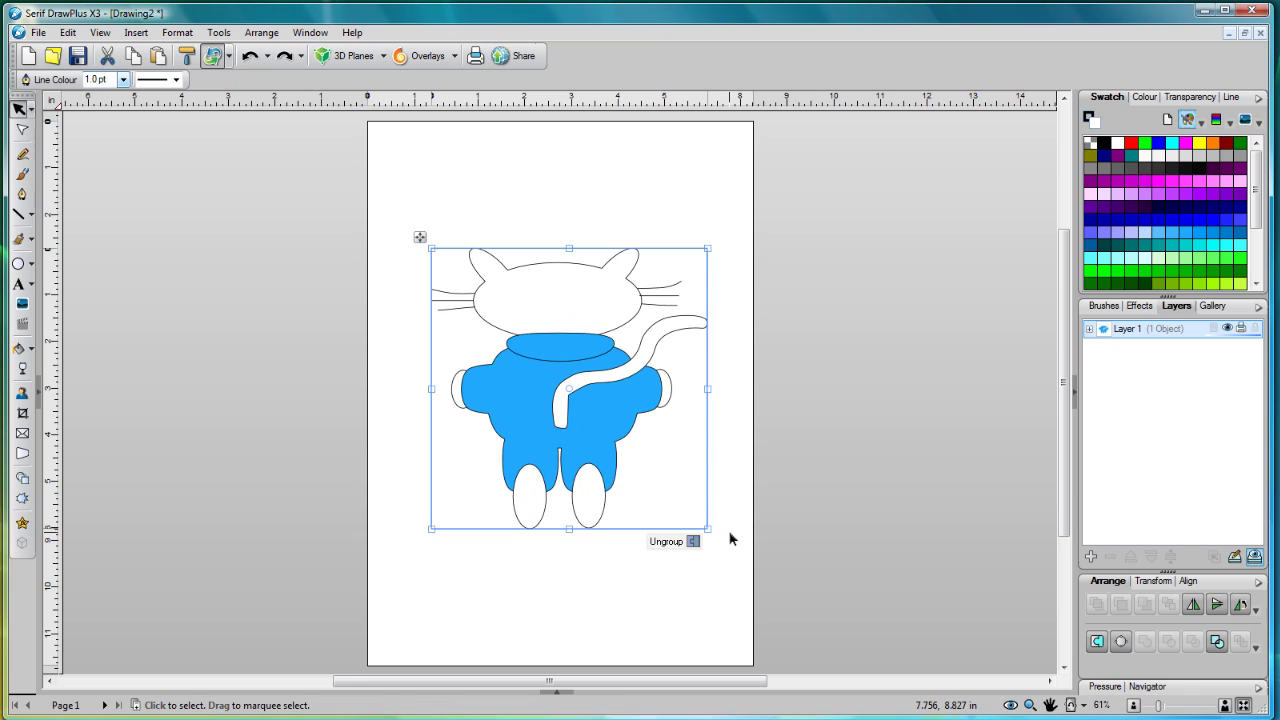
- Drag out a drop shadow from the cat, shear it toward the upper right and increase its blur
left_click(23, 395)
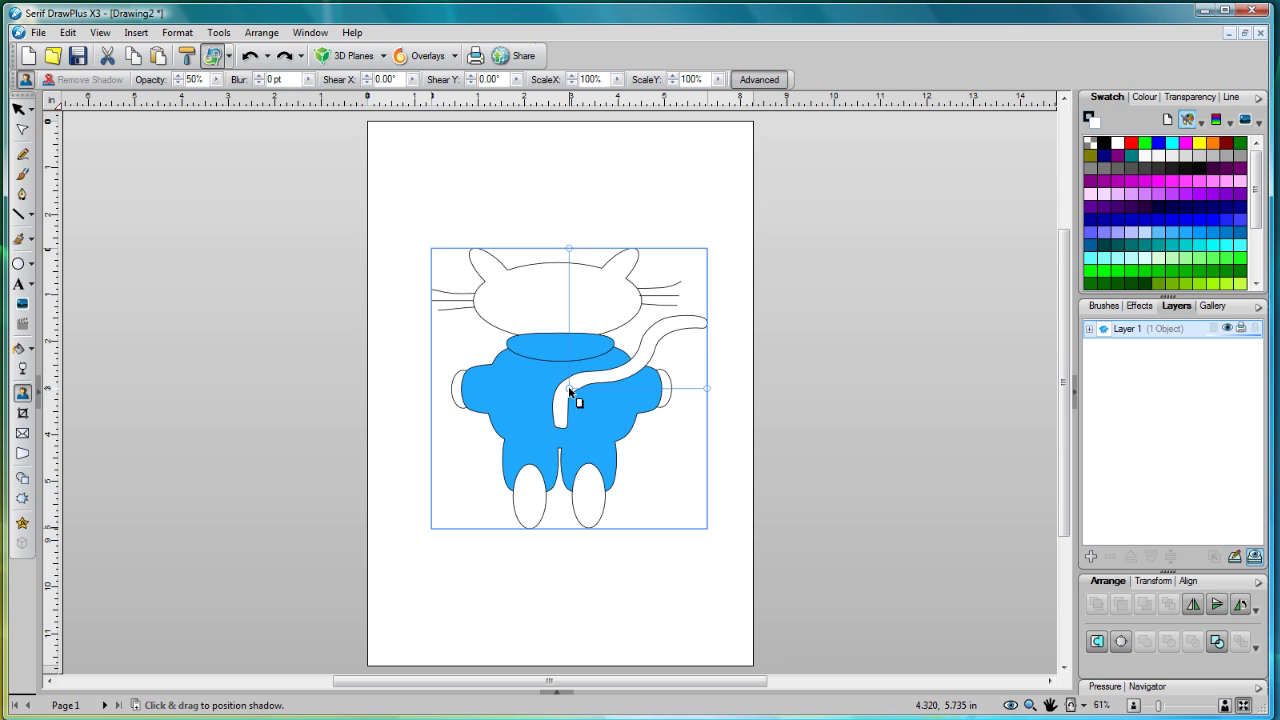
left_click_drag(570, 392, 593, 386)
left_click_drag(586, 251, 604, 248)
left_click_drag(731, 387, 733, 373)
left_click_drag(593, 378, 576, 392)
left_click_drag(607, 240, 634, 243)
left_click(882, 305)
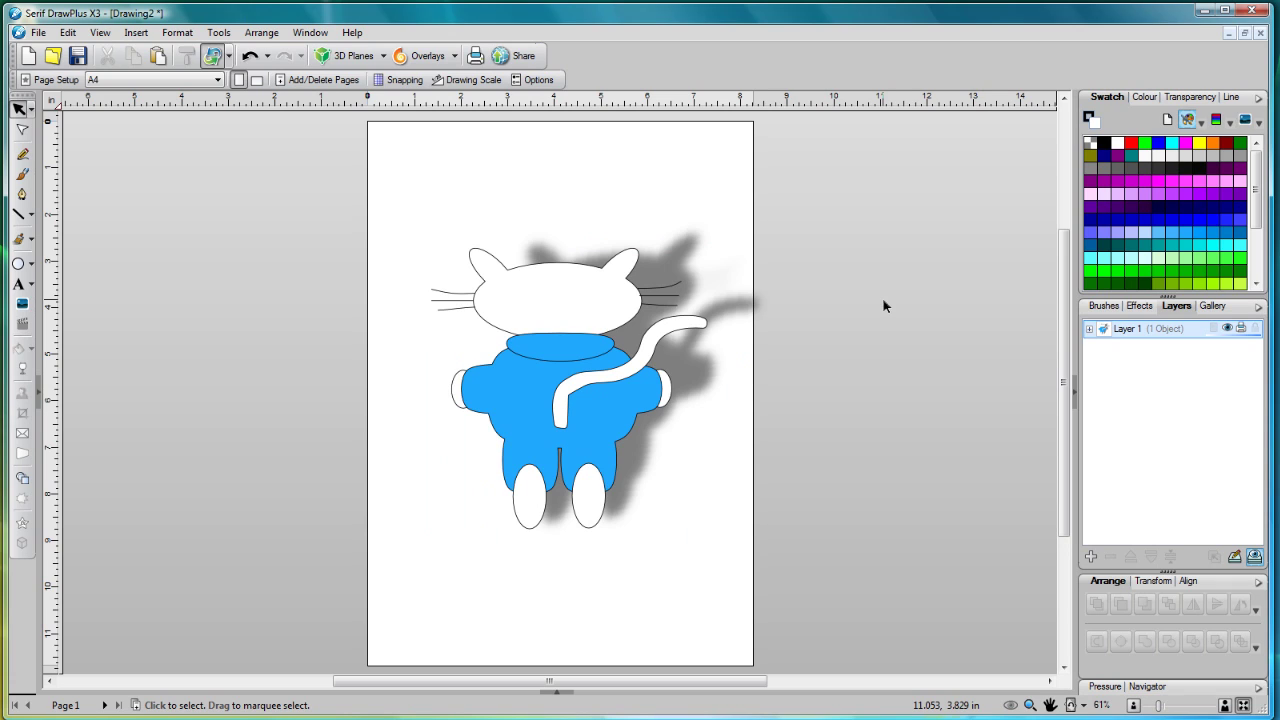